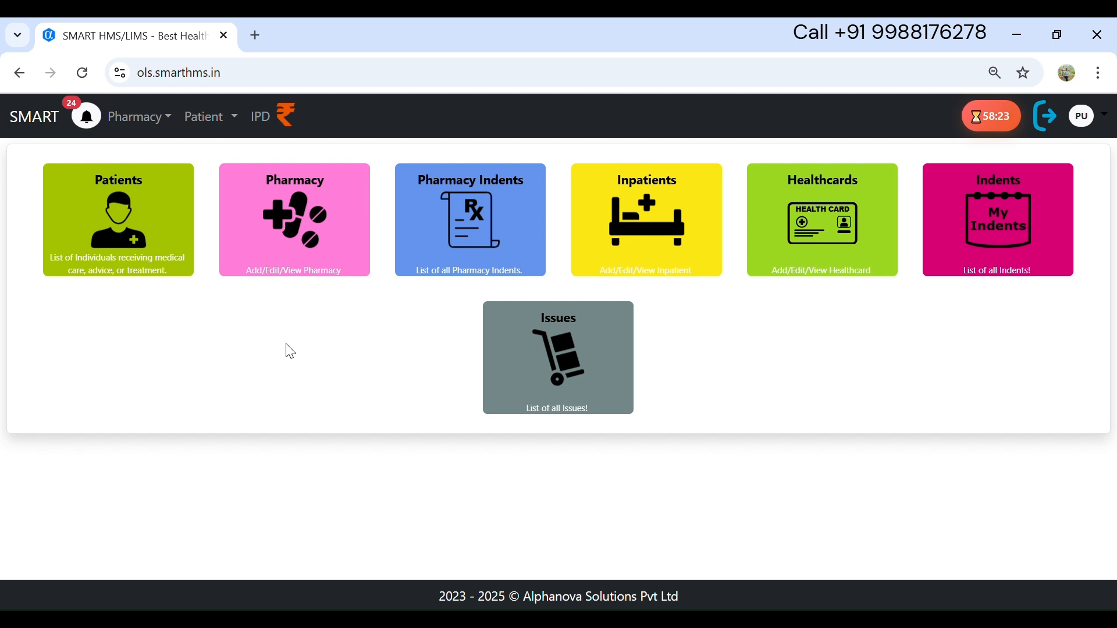
pyautogui.click(146, 117)
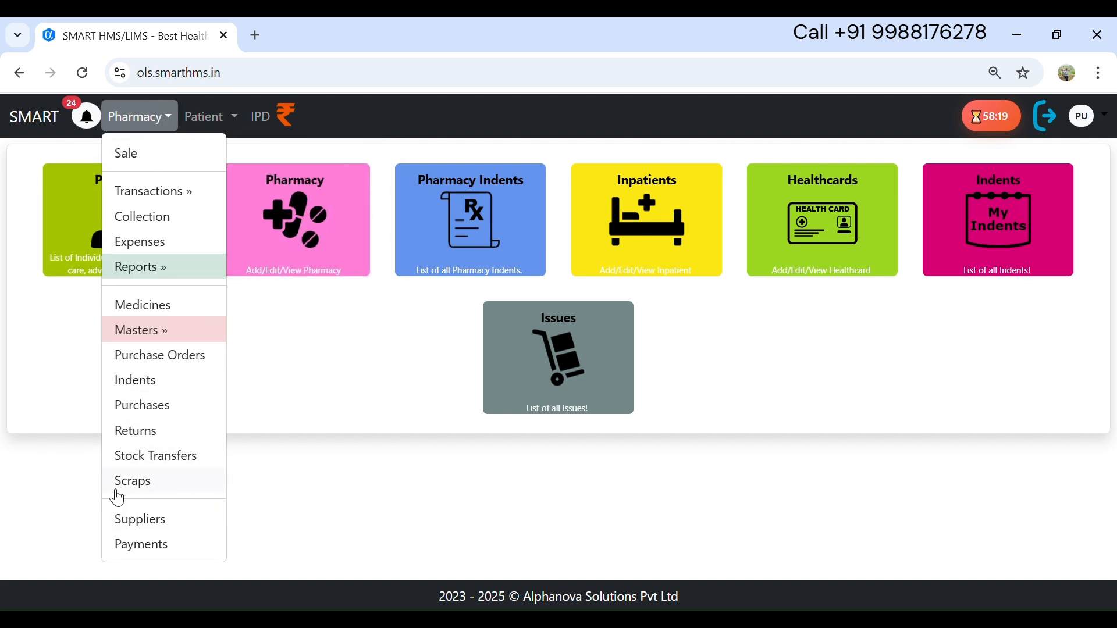
pyautogui.click(281, 367)
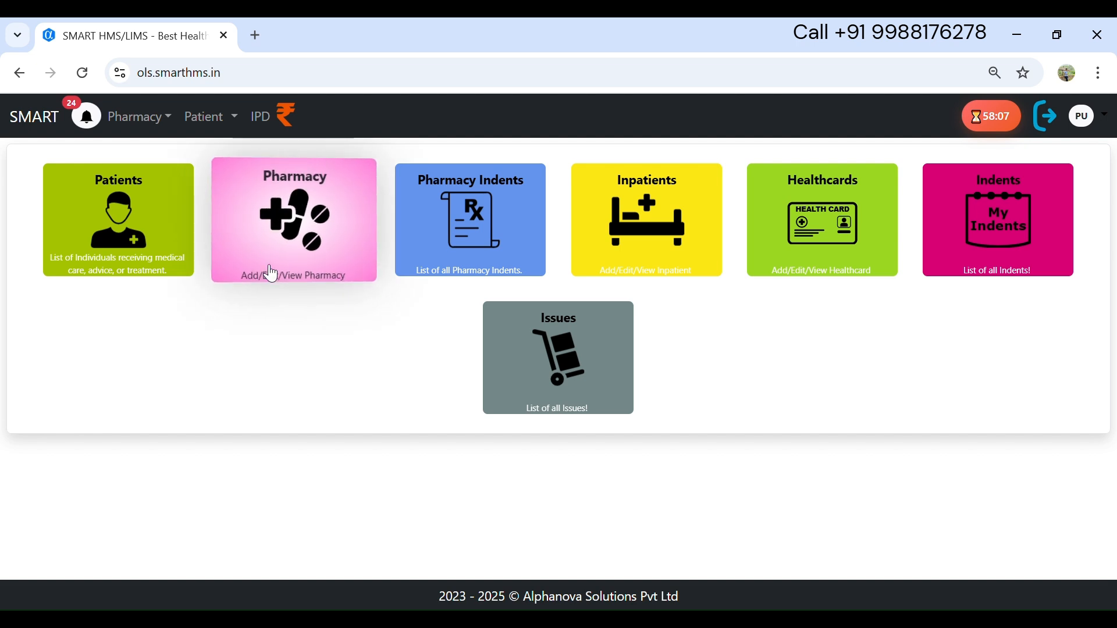
# Open a new pharmacy sale entry and look over its patient, medicine and payment fields
pyautogui.click(154, 129)
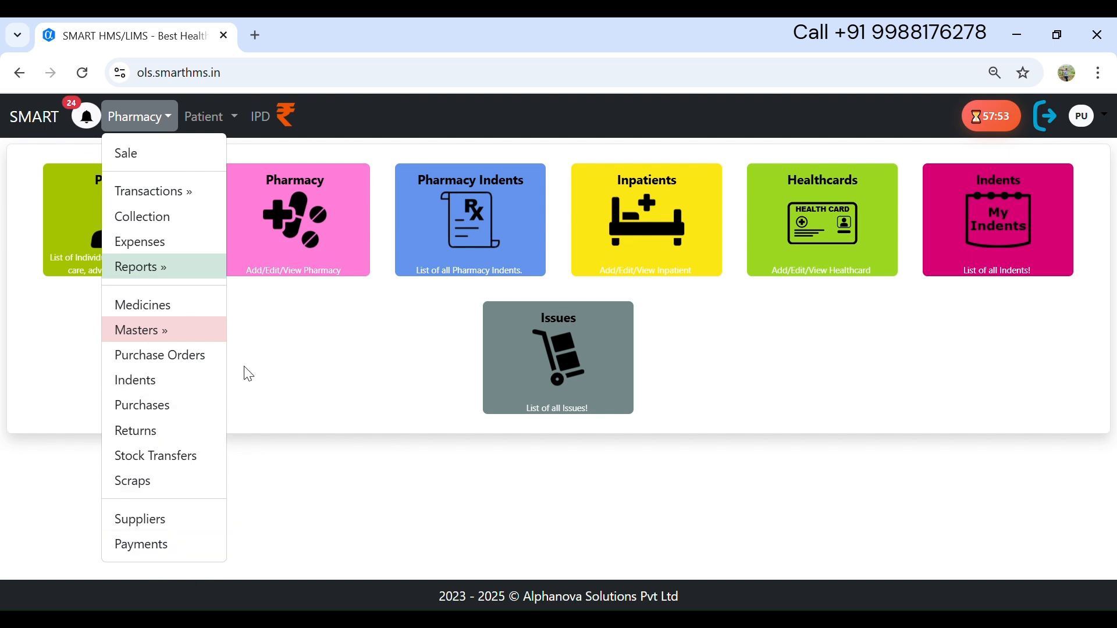
pyautogui.click(154, 163)
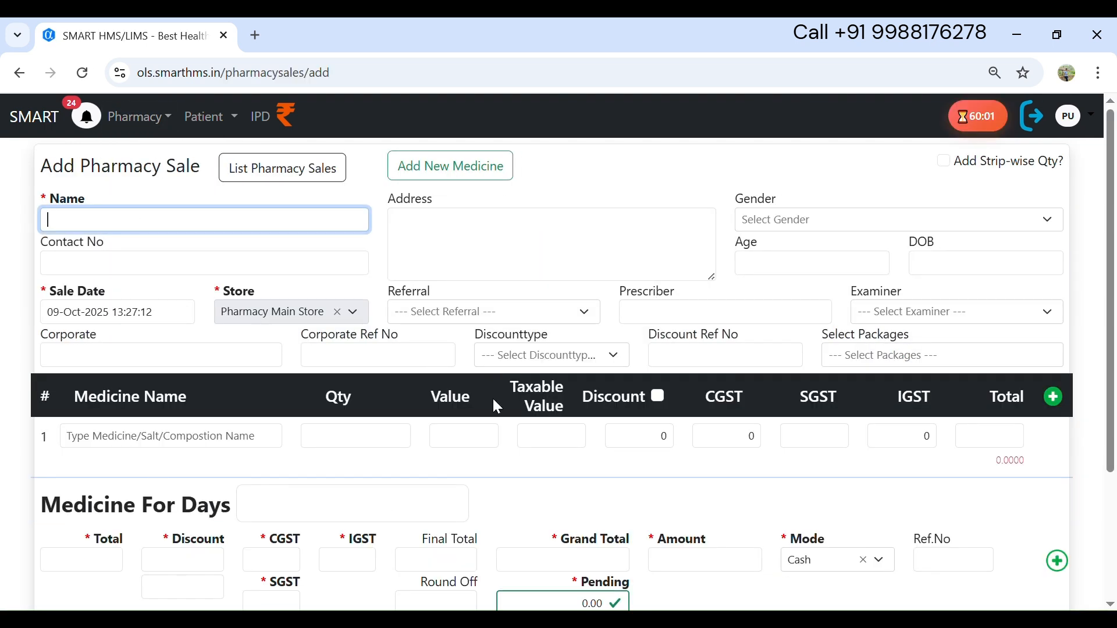
pyautogui.scroll(-1, 466, 521)
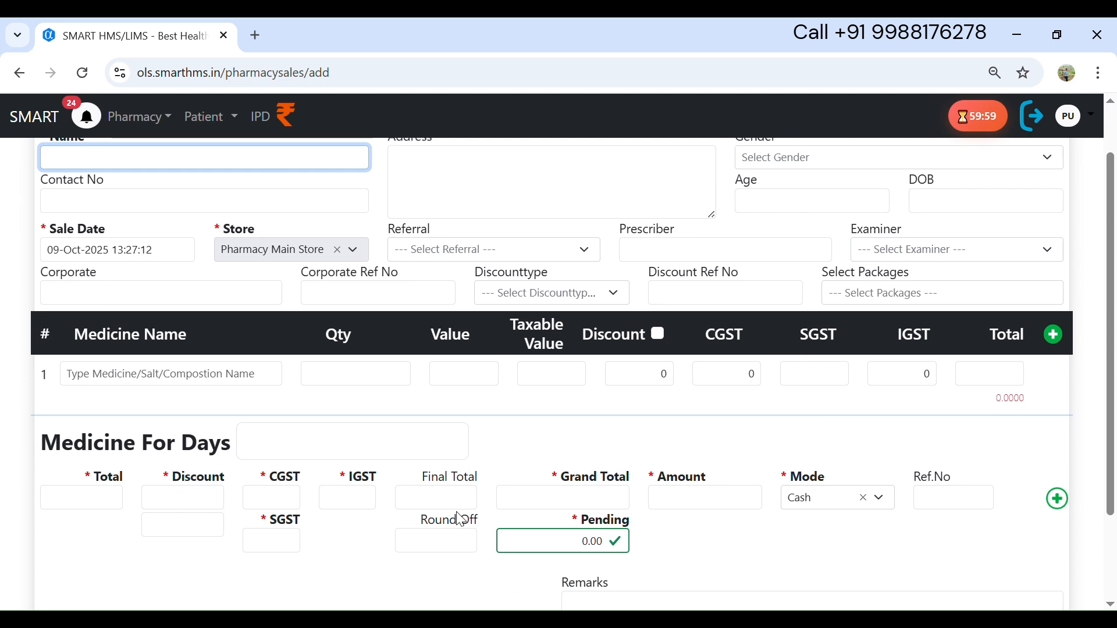
pyautogui.scroll(1, 466, 521)
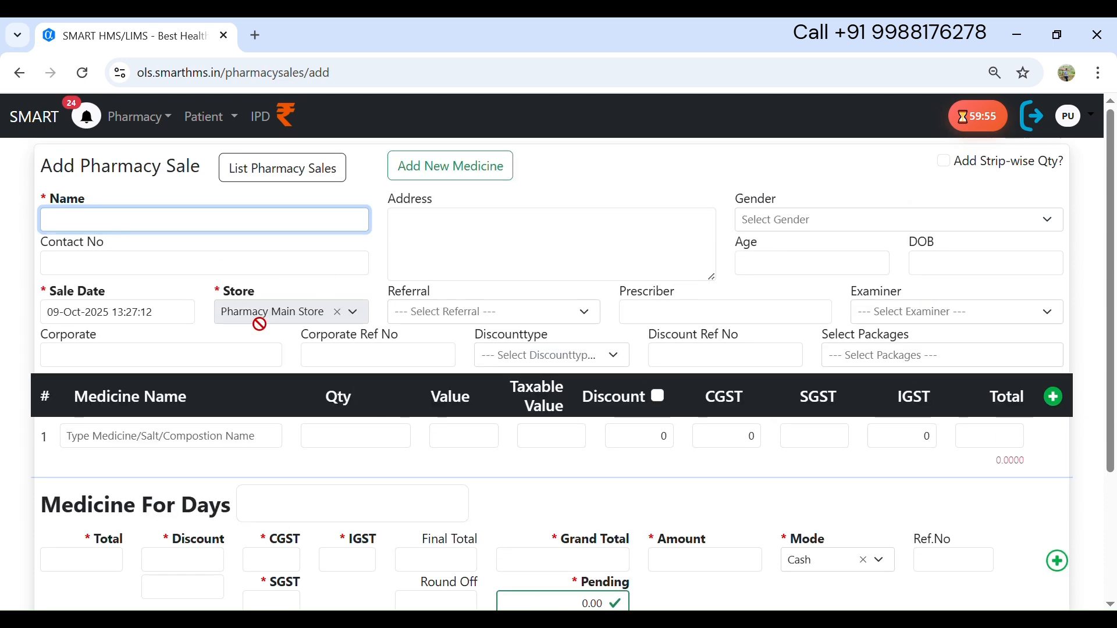
# Open the list of pharmacy refund transactions
pyautogui.click(165, 126)
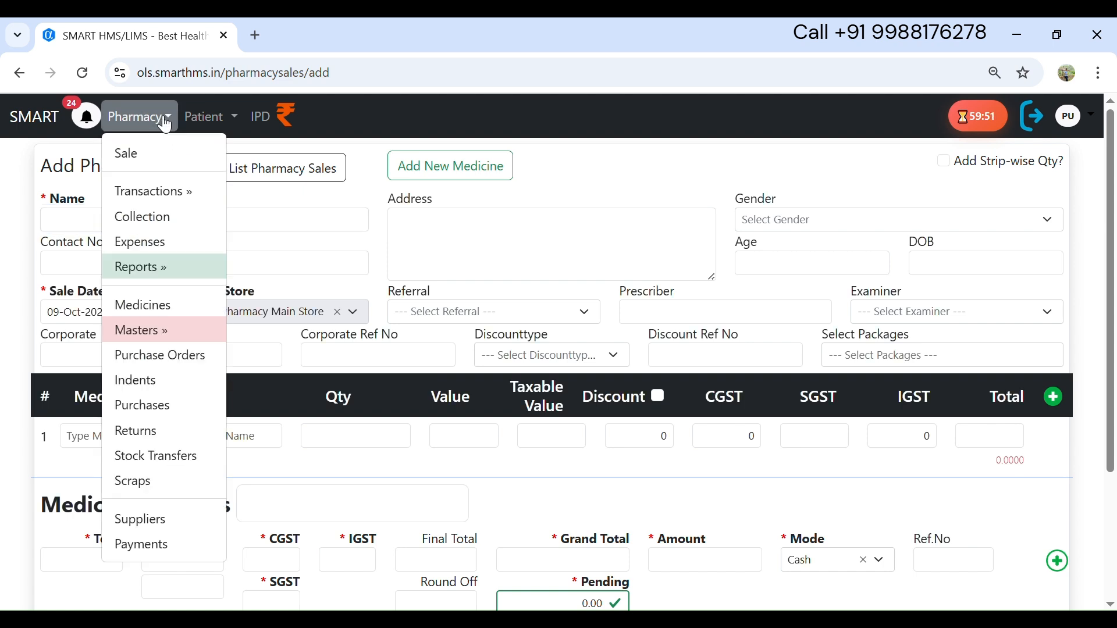
pyautogui.moveTo(174, 190)
pyautogui.click(246, 198)
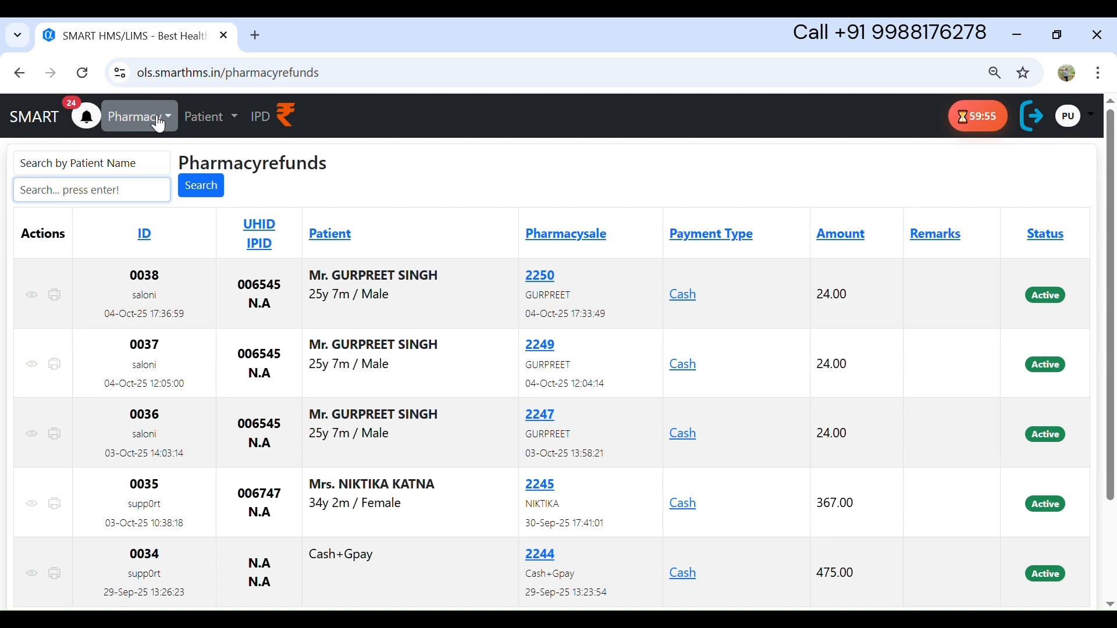
# Open the pharmacy receipts list and view the details of the most recent receipt
pyautogui.click(158, 122)
pyautogui.moveTo(179, 194)
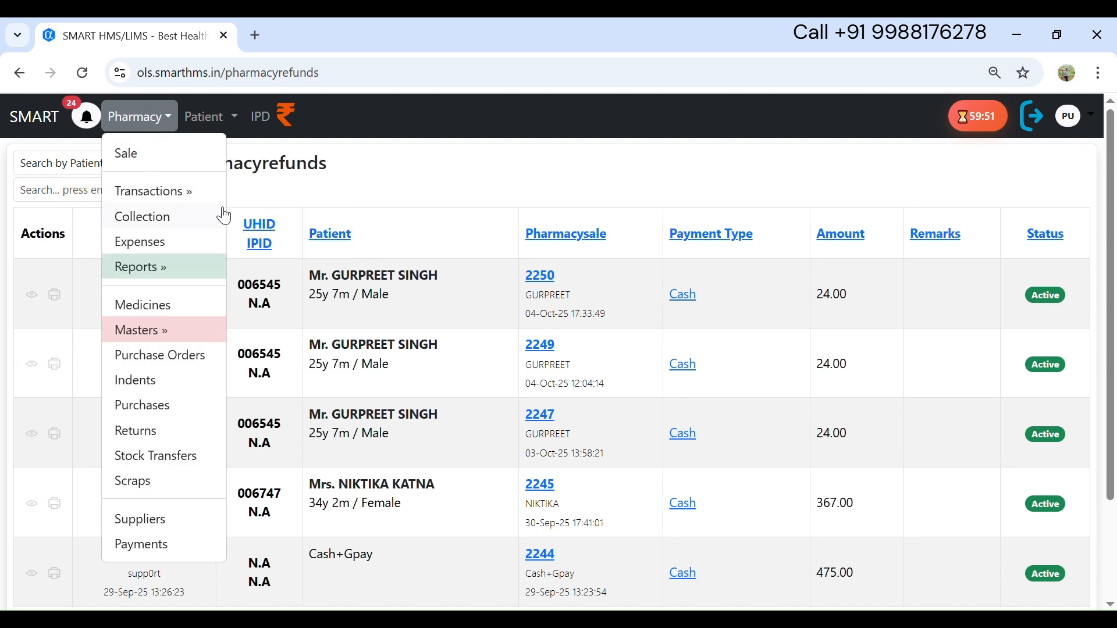
pyautogui.click(264, 220)
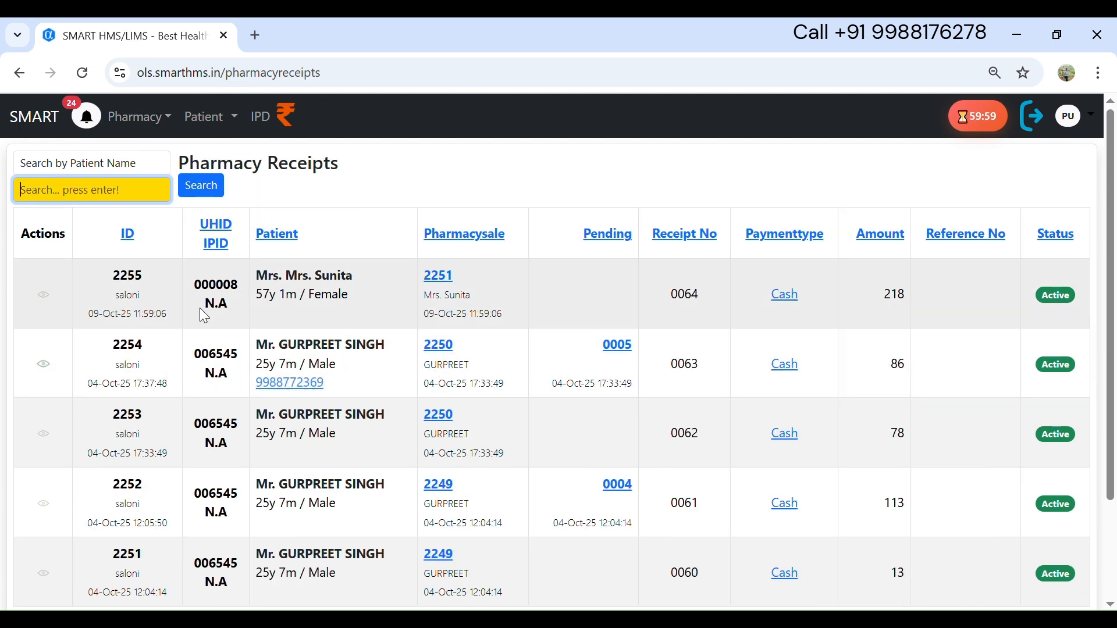
pyautogui.click(44, 295)
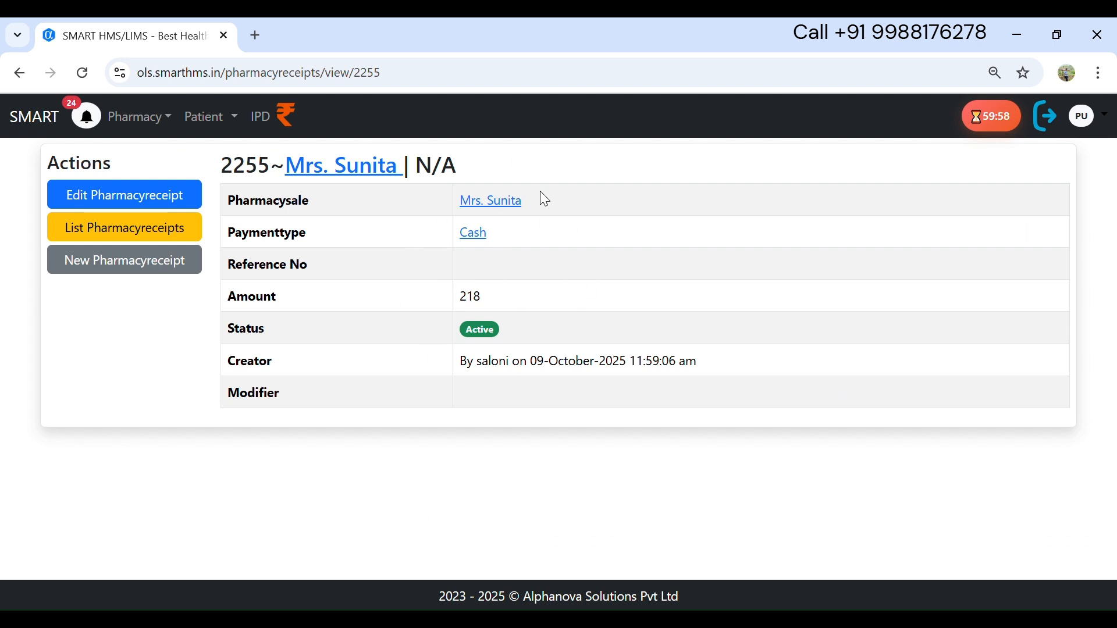
# Open the list of pending pharmacy payments
pyautogui.click(154, 123)
pyautogui.moveTo(179, 189)
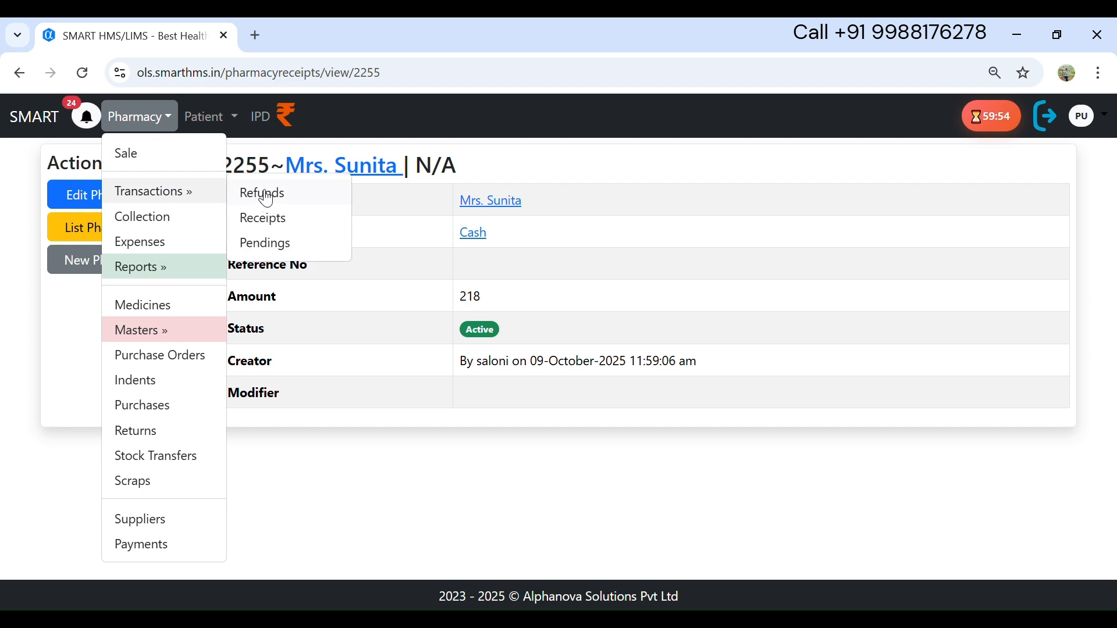
pyautogui.click(280, 249)
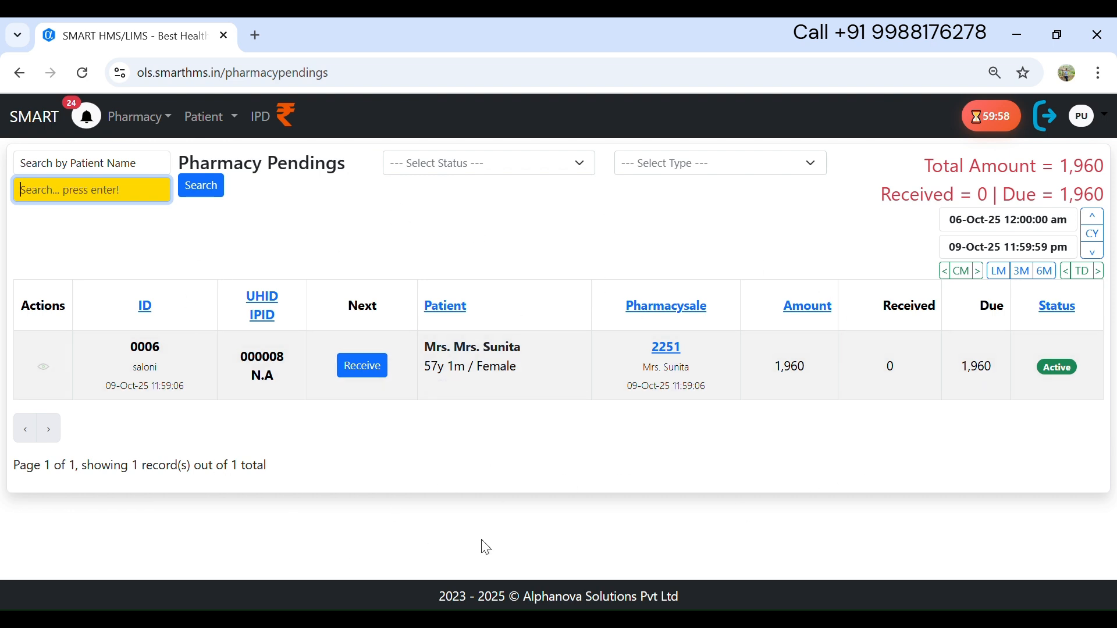
# View the pharmacy collection for last month, 01-Sep-25 to 30-Sep-25
pyautogui.click(148, 117)
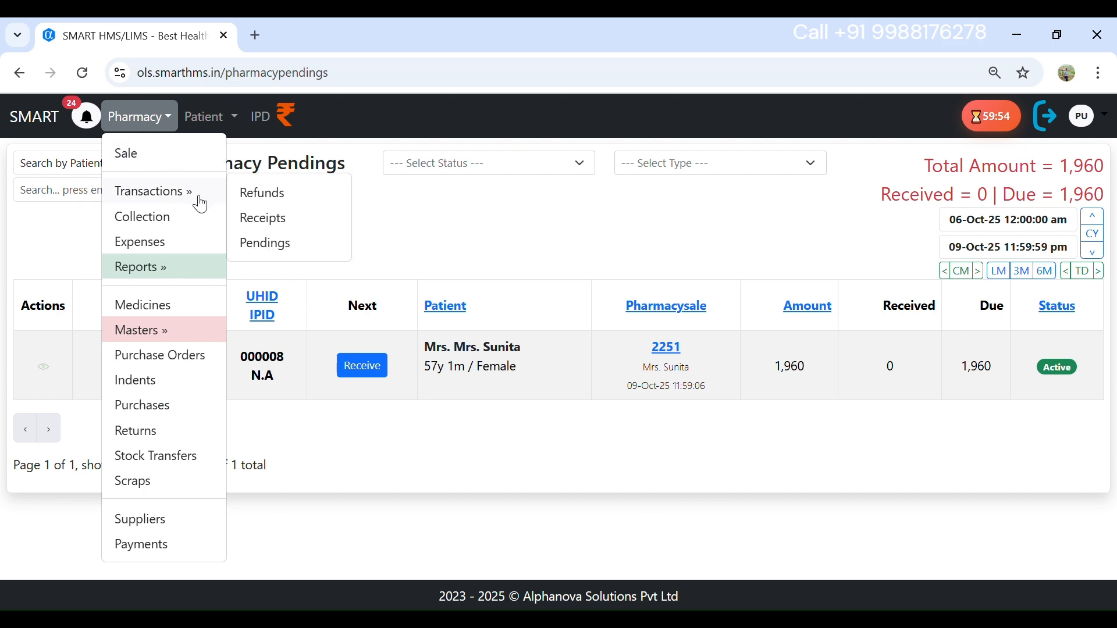
pyautogui.click(186, 224)
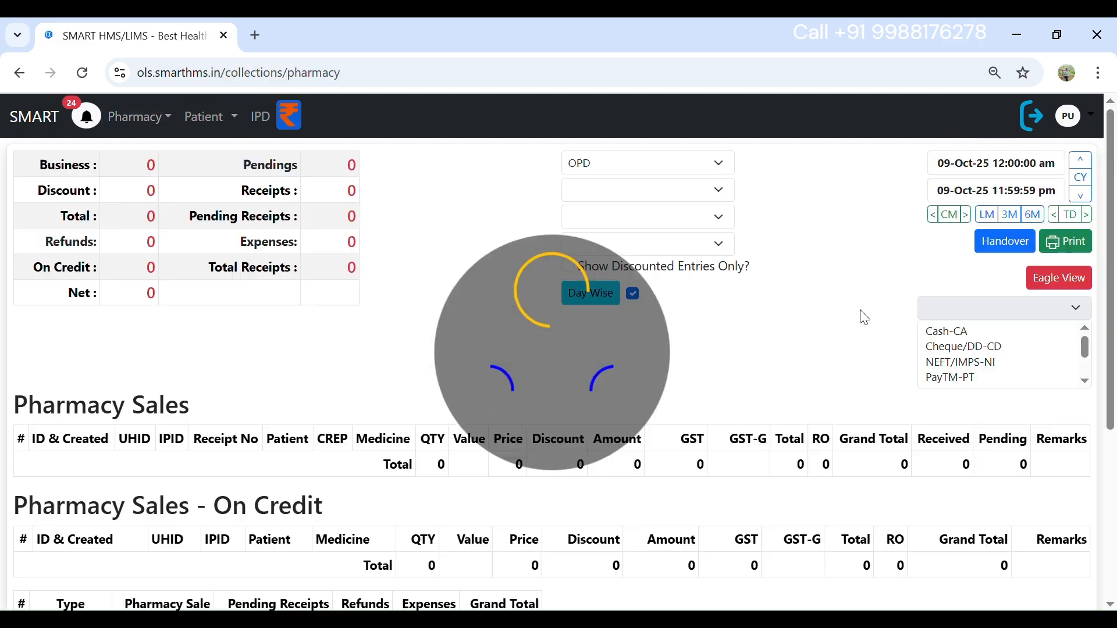
pyautogui.click(1002, 220)
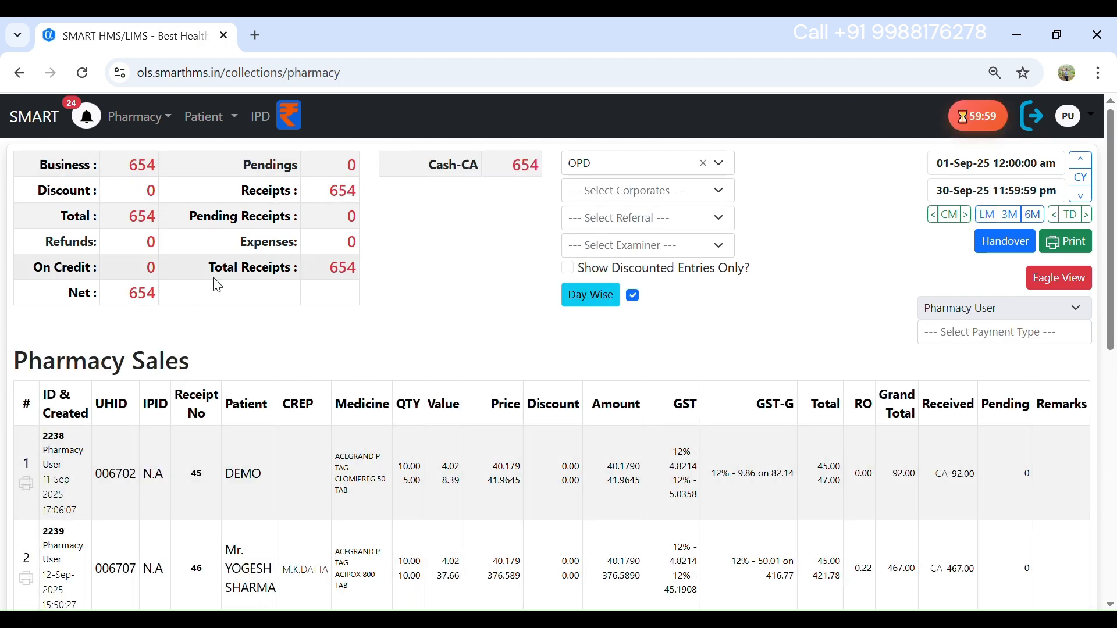
# View the pharmacy expenses list and the Pharmacy Report of sales, refunds and purchases
pyautogui.click(140, 116)
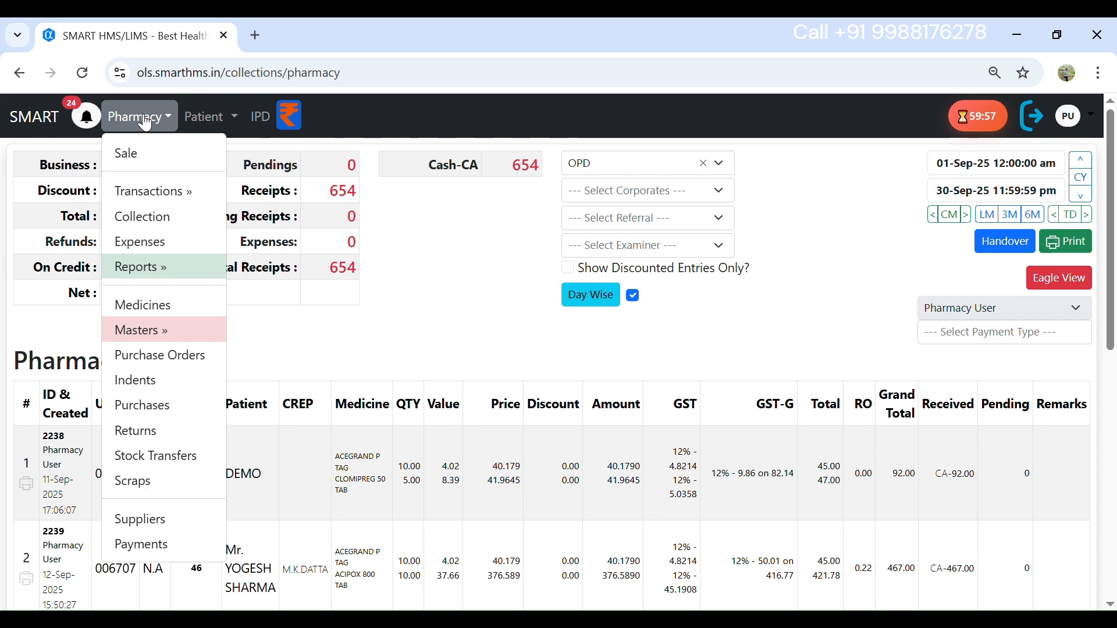
pyautogui.click(171, 244)
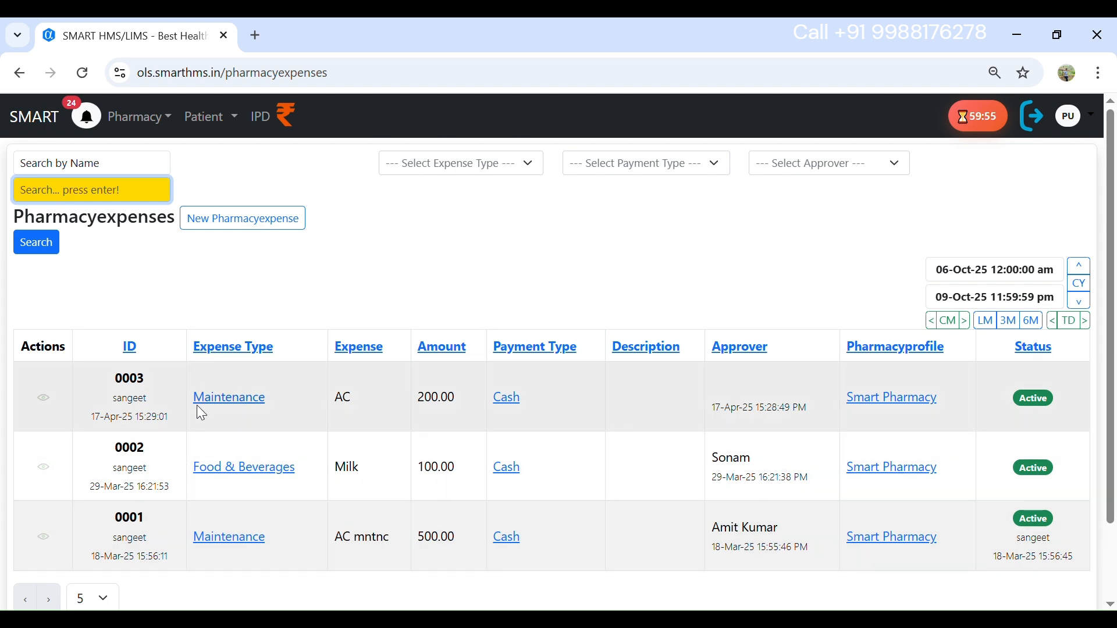
pyautogui.click(153, 123)
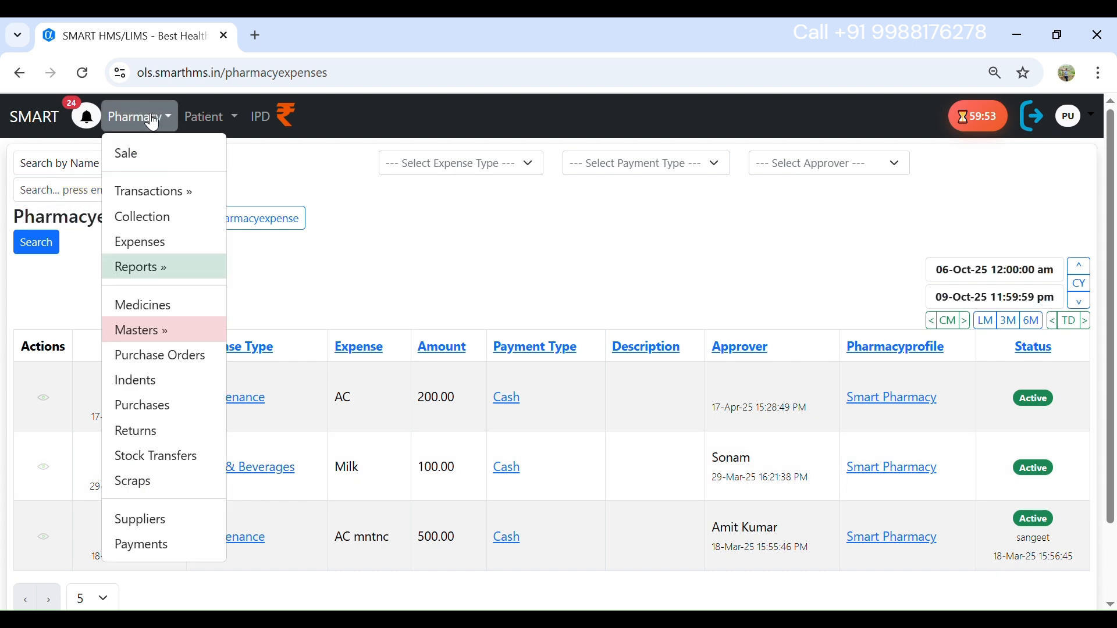
pyautogui.moveTo(204, 266)
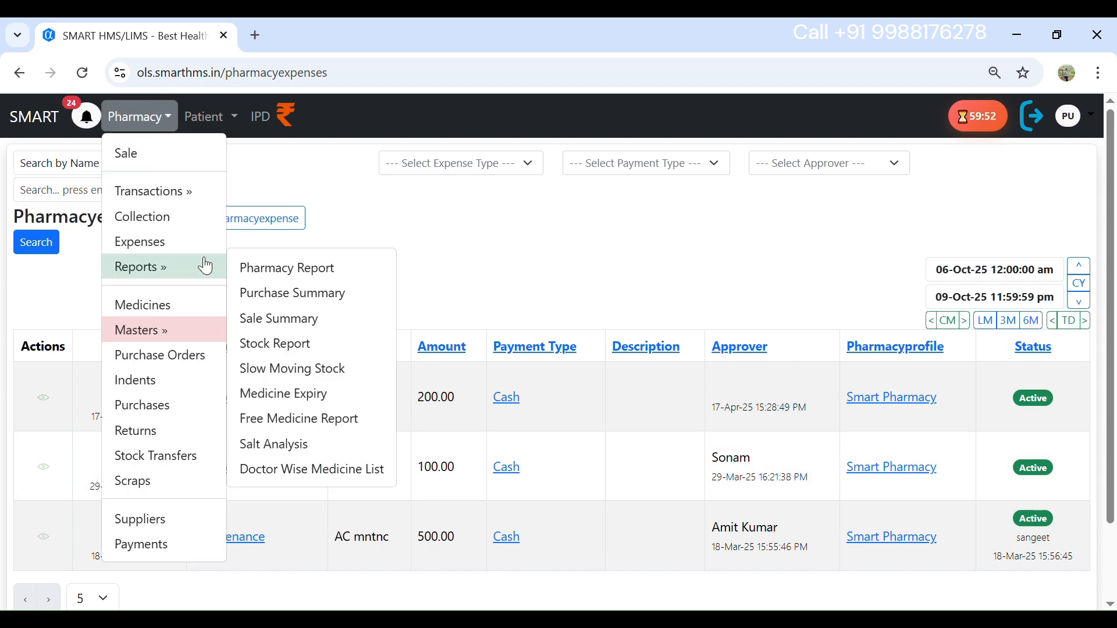
pyautogui.click(250, 269)
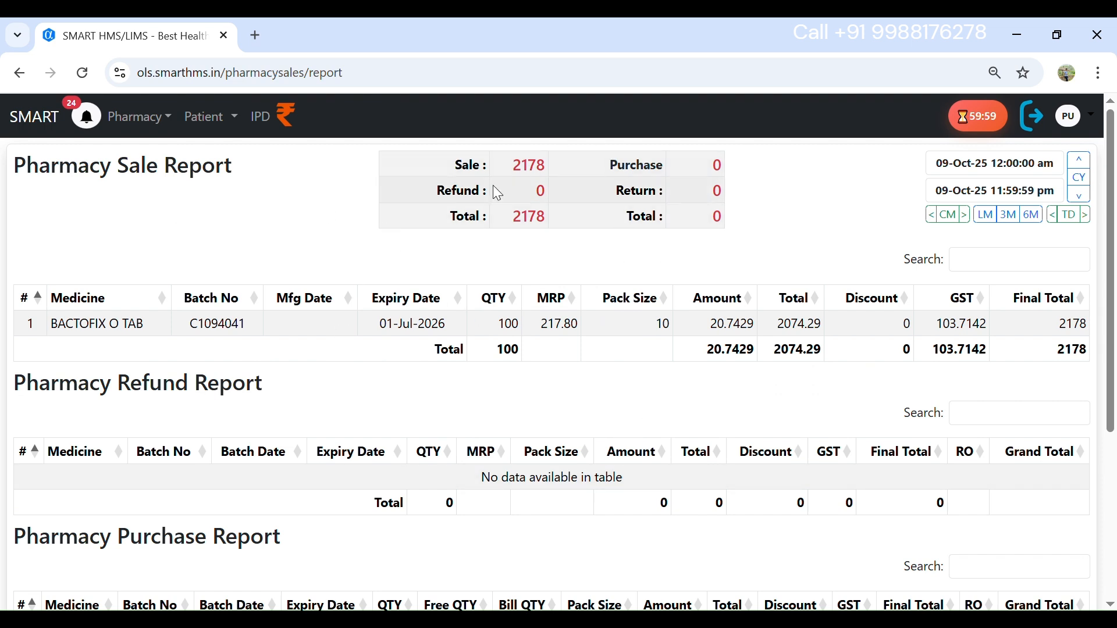
# View the pharmacy Purchase Summary for last month, 01-Sep-25 to 30-Sep-25
pyautogui.click(158, 125)
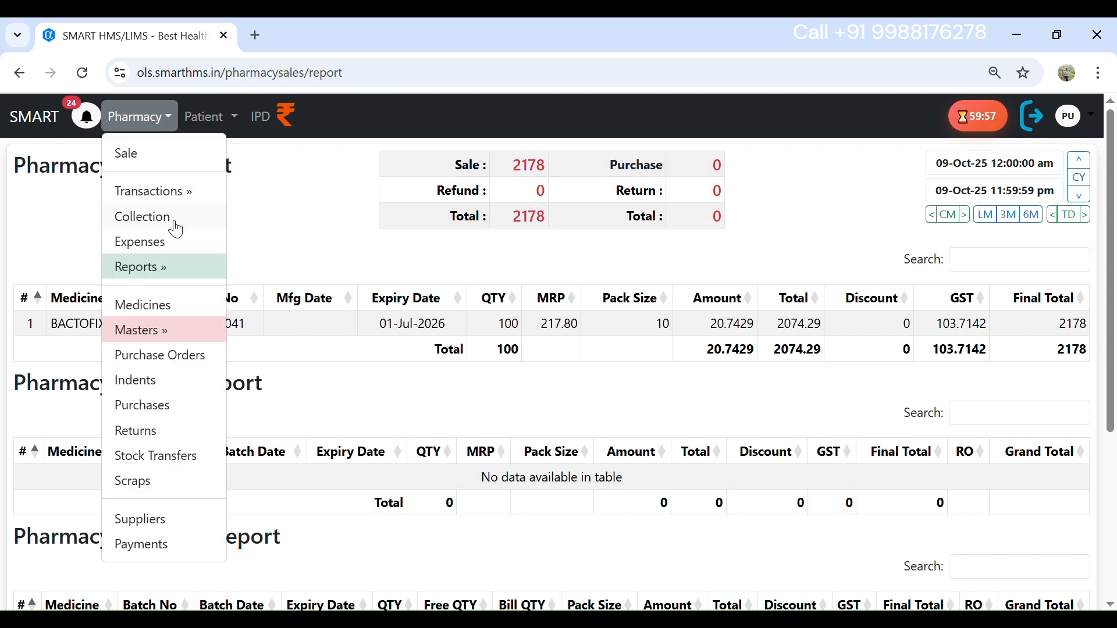
pyautogui.moveTo(221, 272)
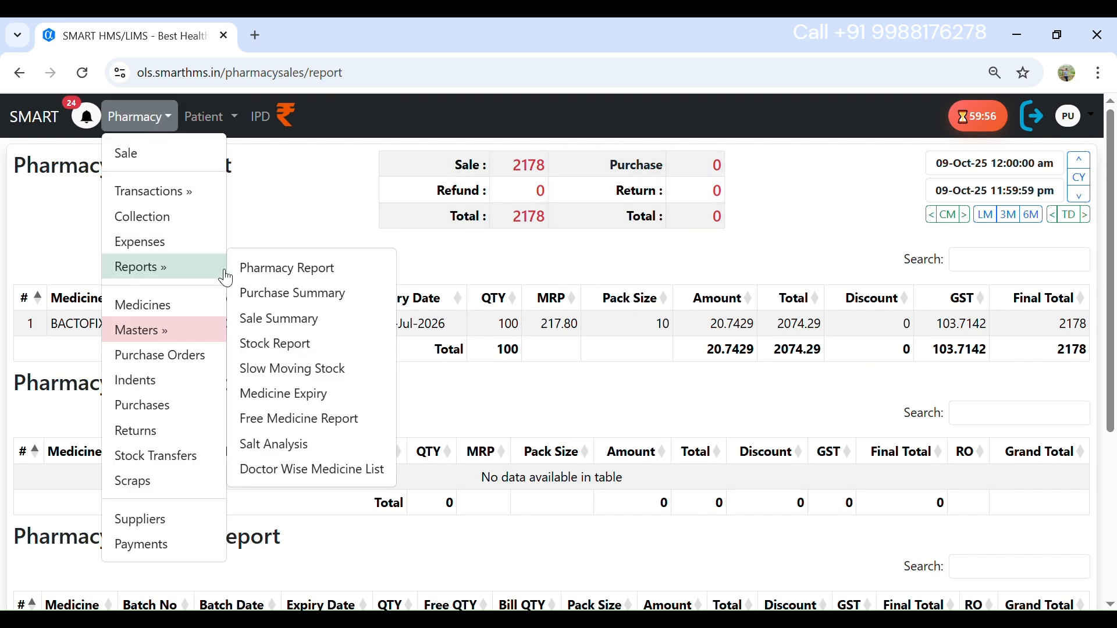
pyautogui.click(265, 294)
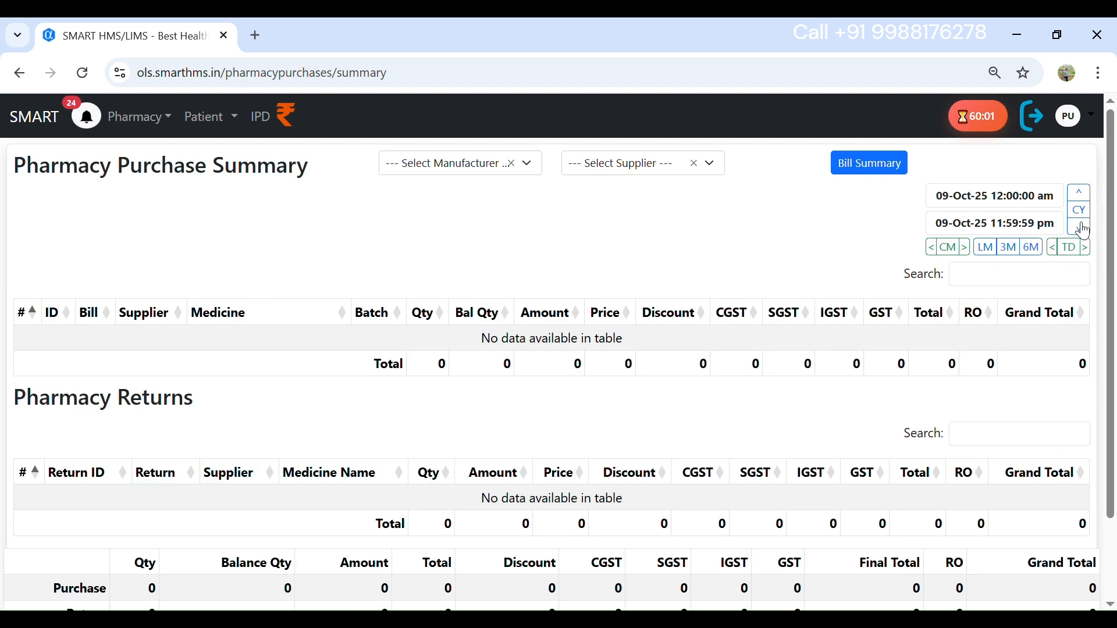
pyautogui.click(985, 247)
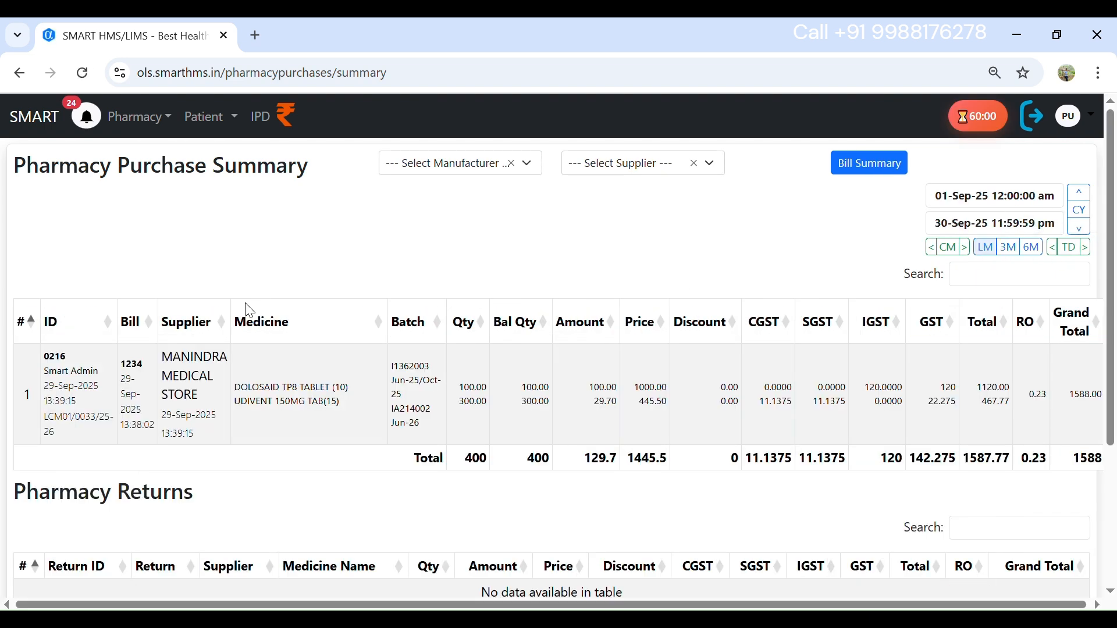
# View the pharmacy Sale Summary for last month, 01-Sep-25 to 30-Sep-25
pyautogui.click(148, 117)
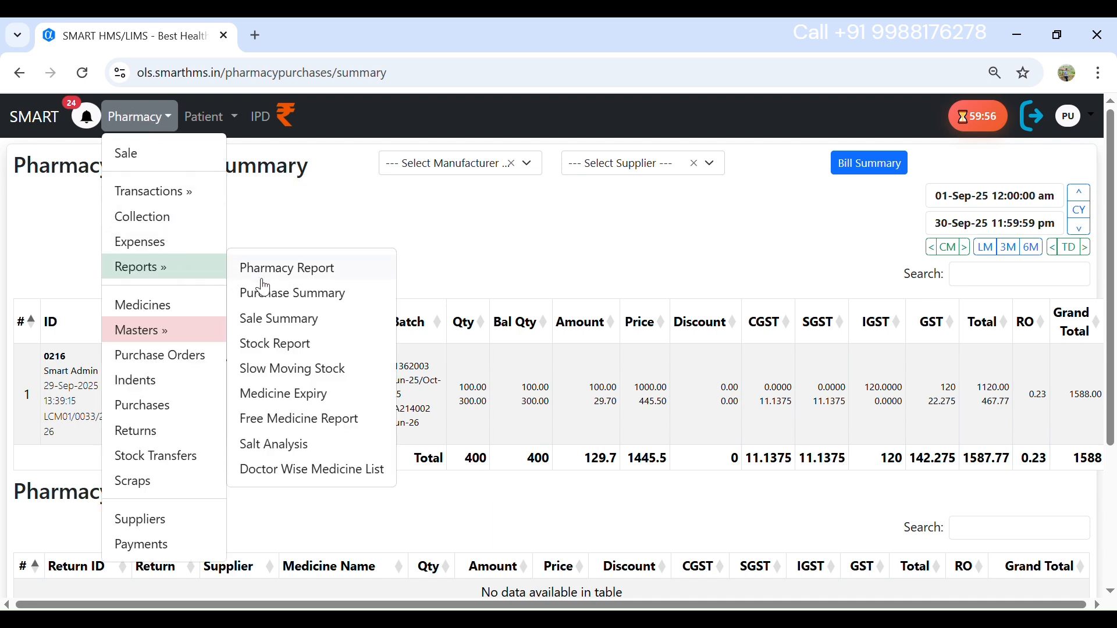
pyautogui.click(271, 321)
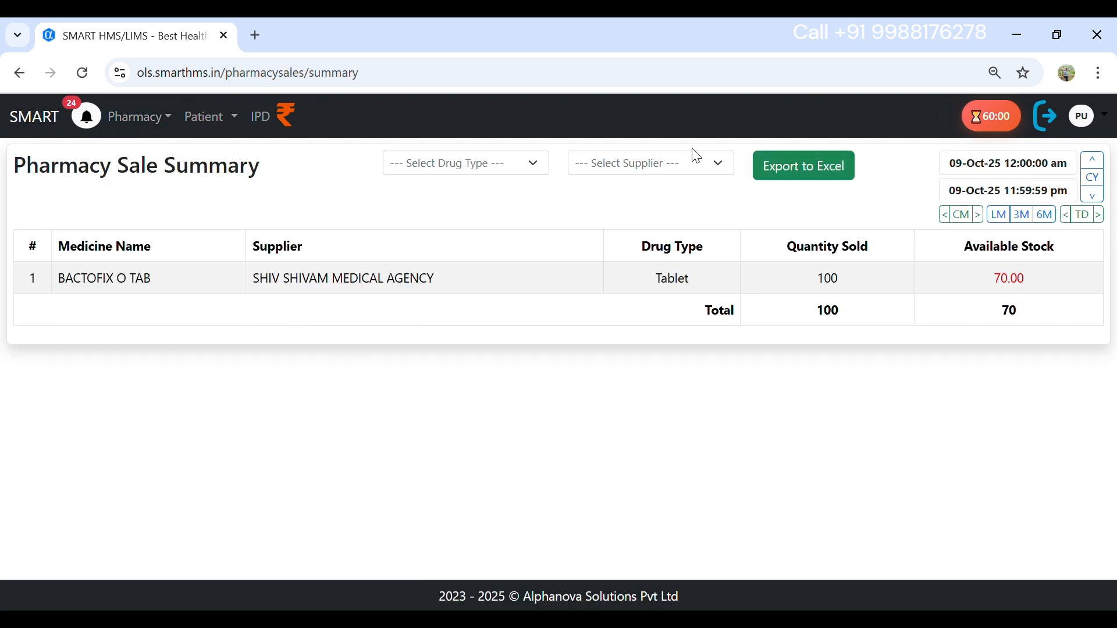
pyautogui.click(1009, 224)
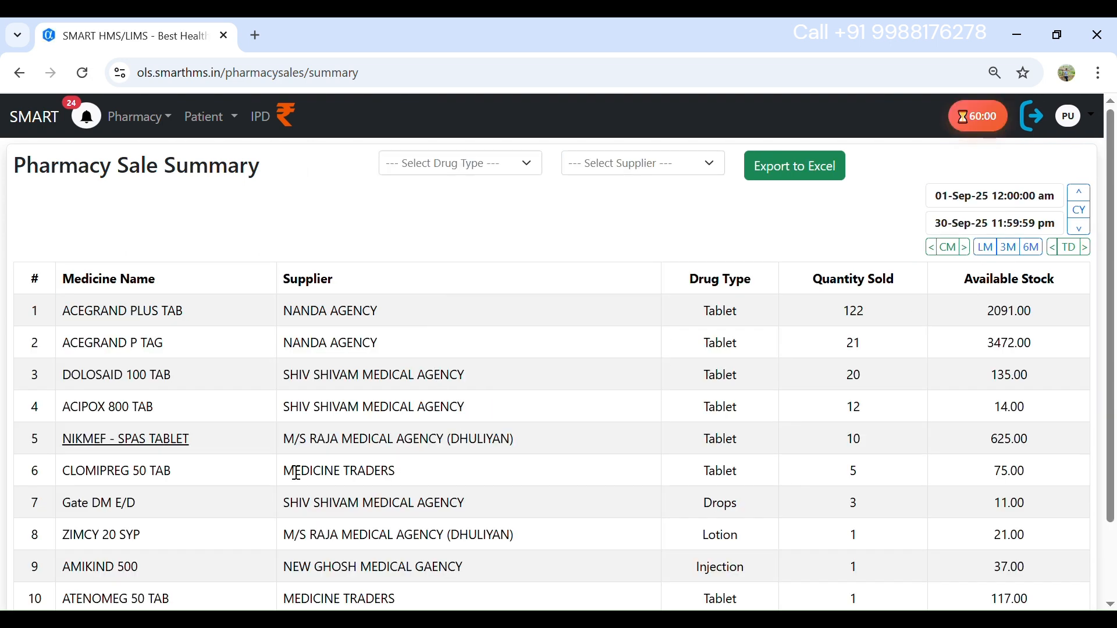
# View the medicine Stock Report and the Slow Moving Stock report
pyautogui.click(163, 118)
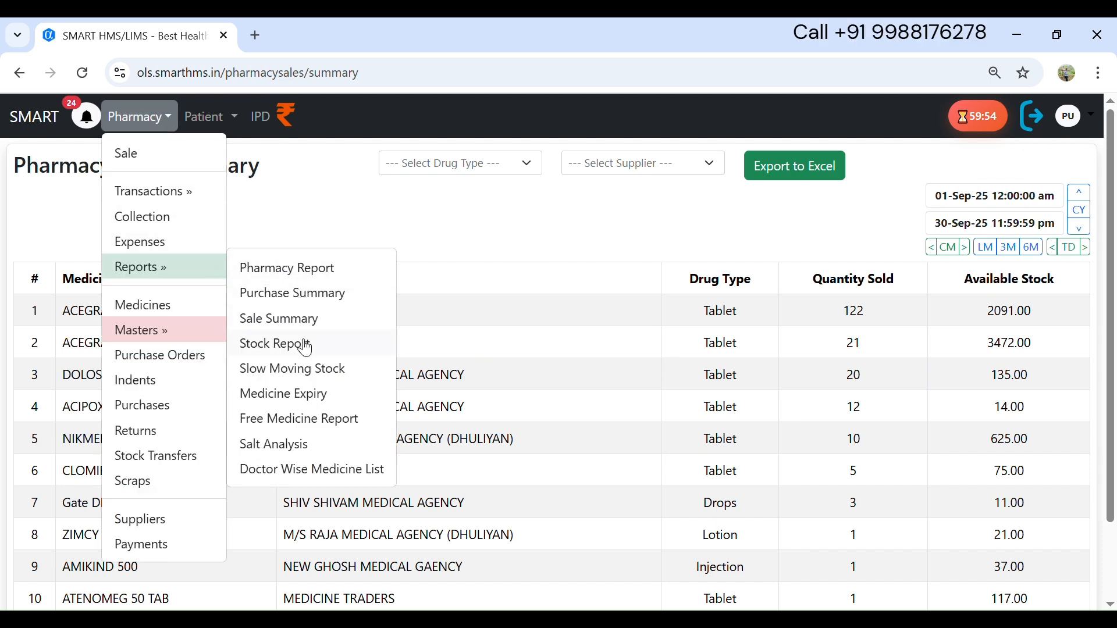
pyautogui.click(305, 348)
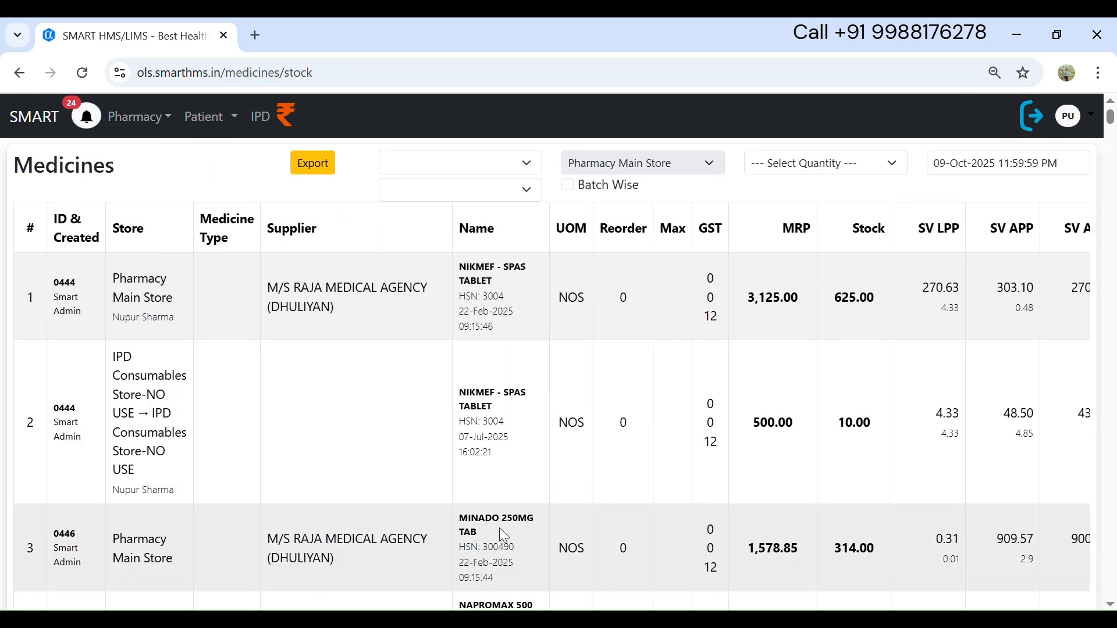
pyautogui.click(157, 119)
pyautogui.moveTo(197, 266)
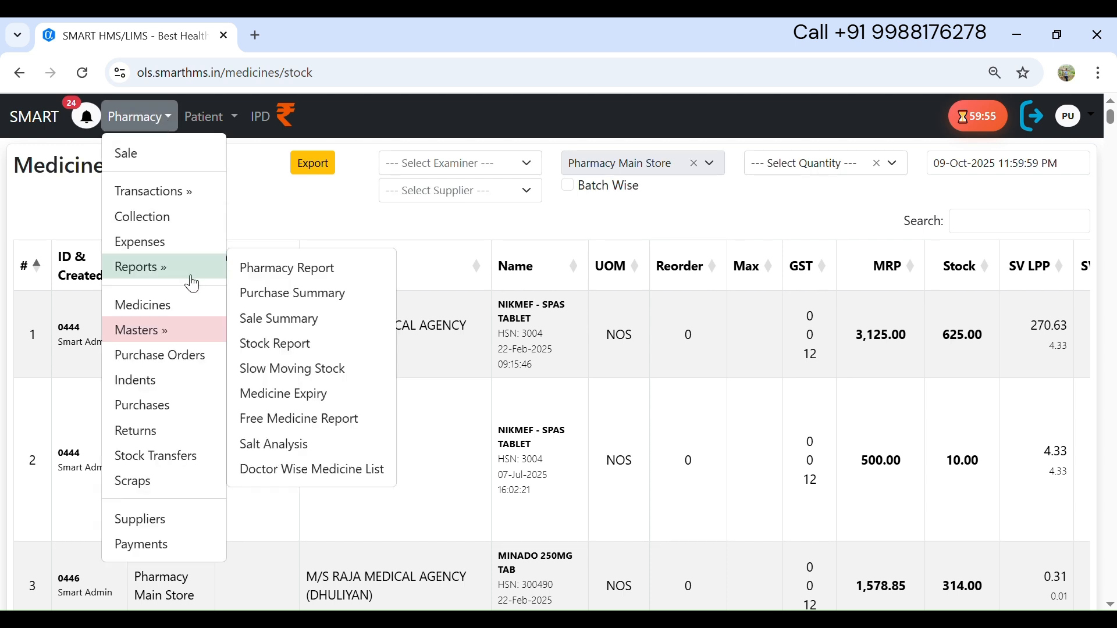
pyautogui.click(318, 372)
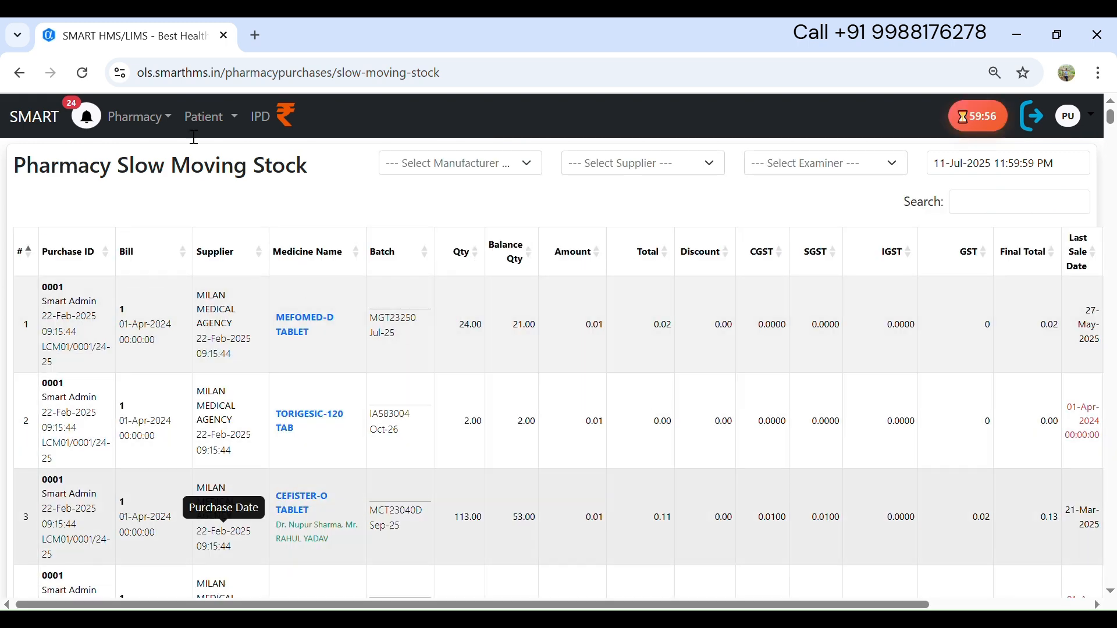
# View the Medicine Expiry report
pyautogui.click(156, 129)
pyautogui.moveTo(218, 268)
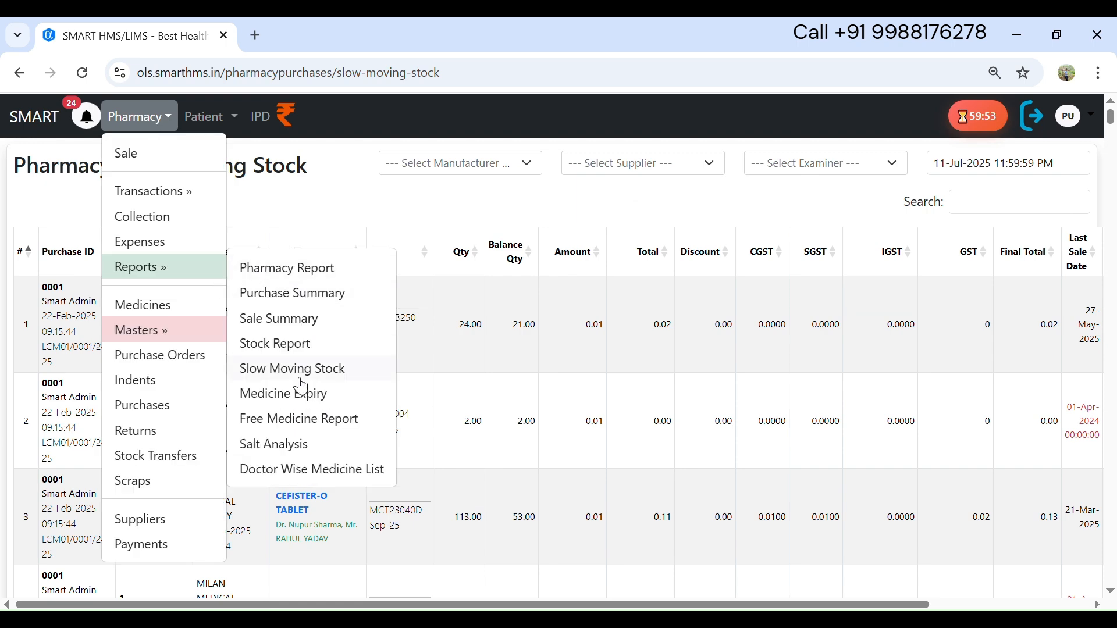
pyautogui.click(287, 393)
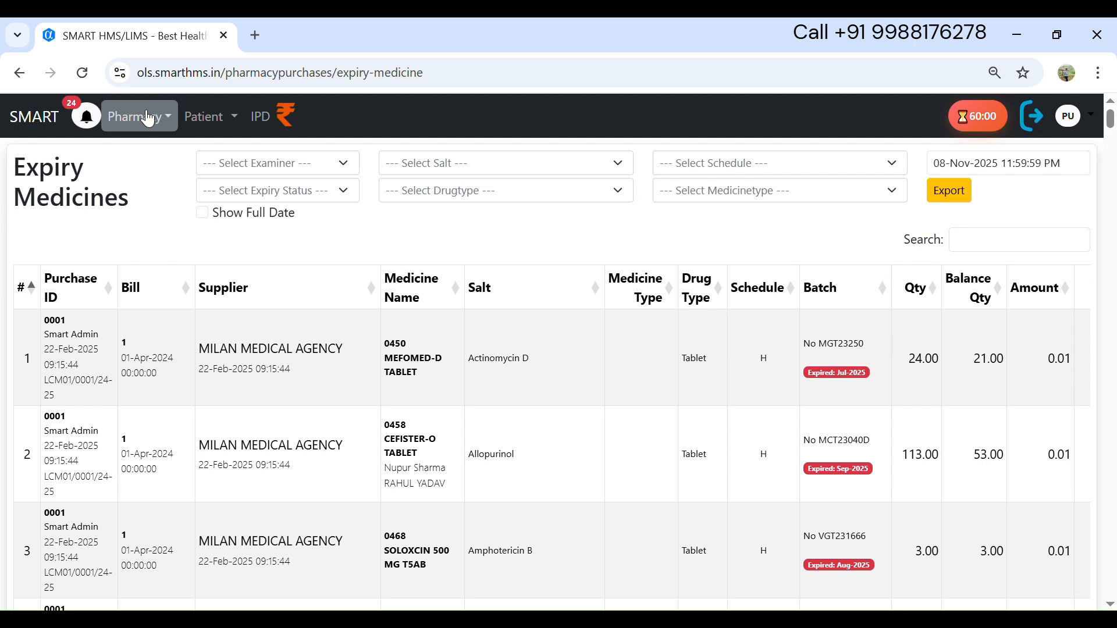
# View the Pharmacy Free Medicine Report for last month, 01-Sep-25 to 30-Sep-25
pyautogui.click(145, 116)
pyautogui.moveTo(198, 269)
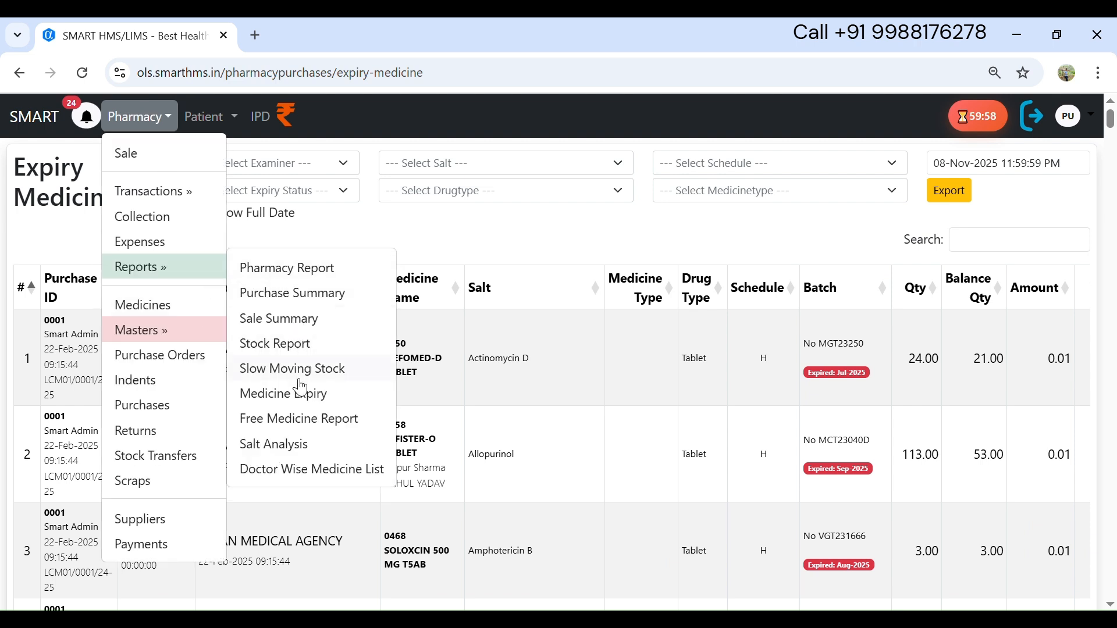
pyautogui.click(296, 416)
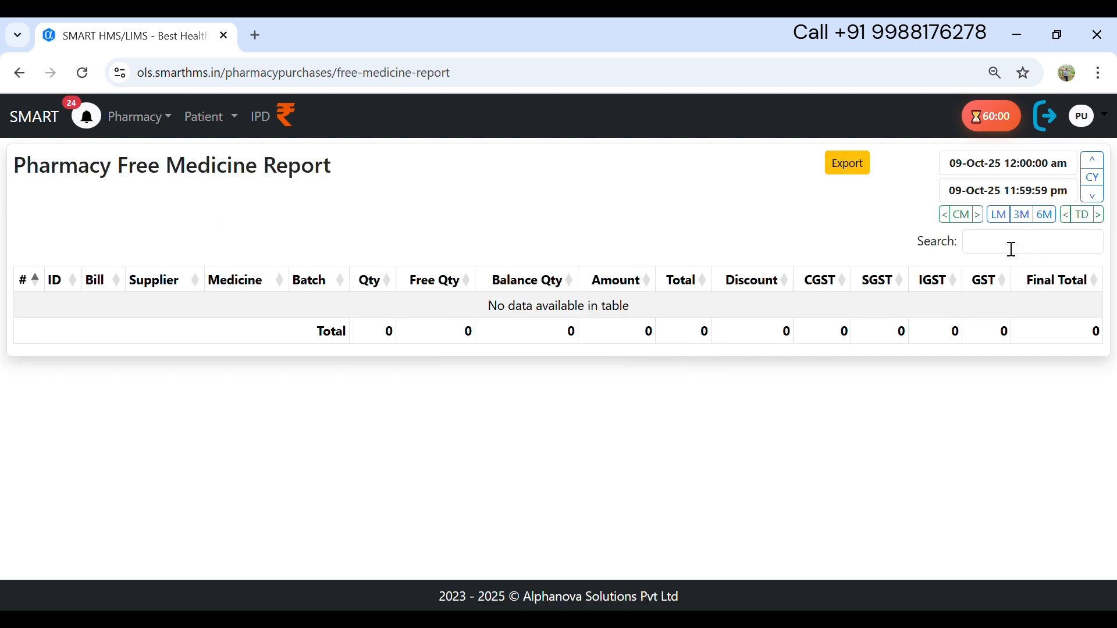
pyautogui.click(999, 215)
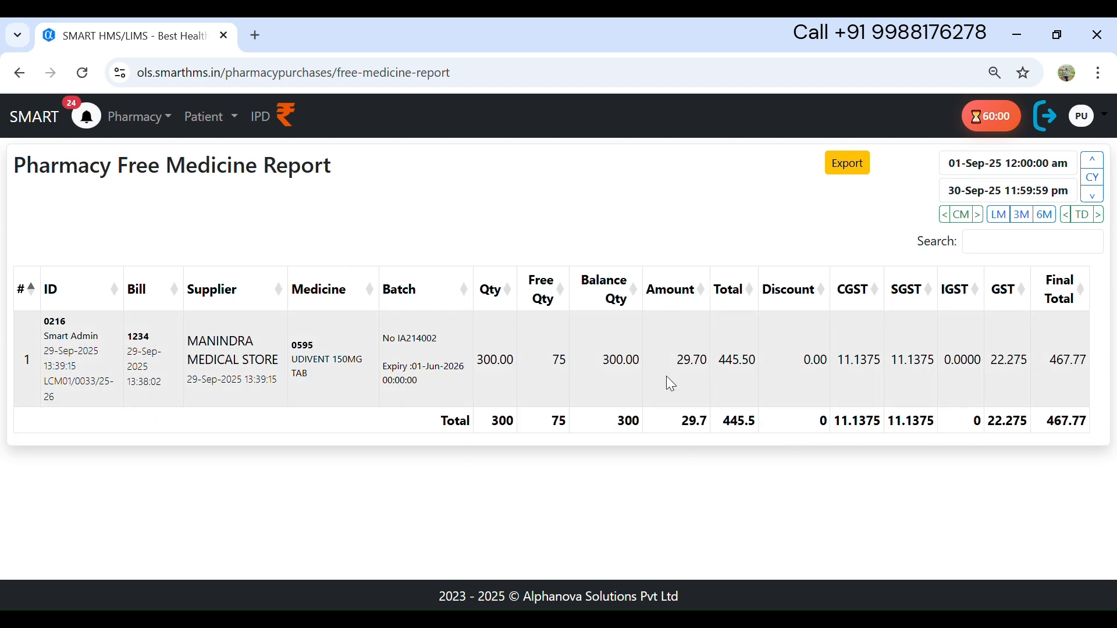
# View the pharmacy Salt Analysis report and look through its purchase entries grouped by salt
pyautogui.click(151, 122)
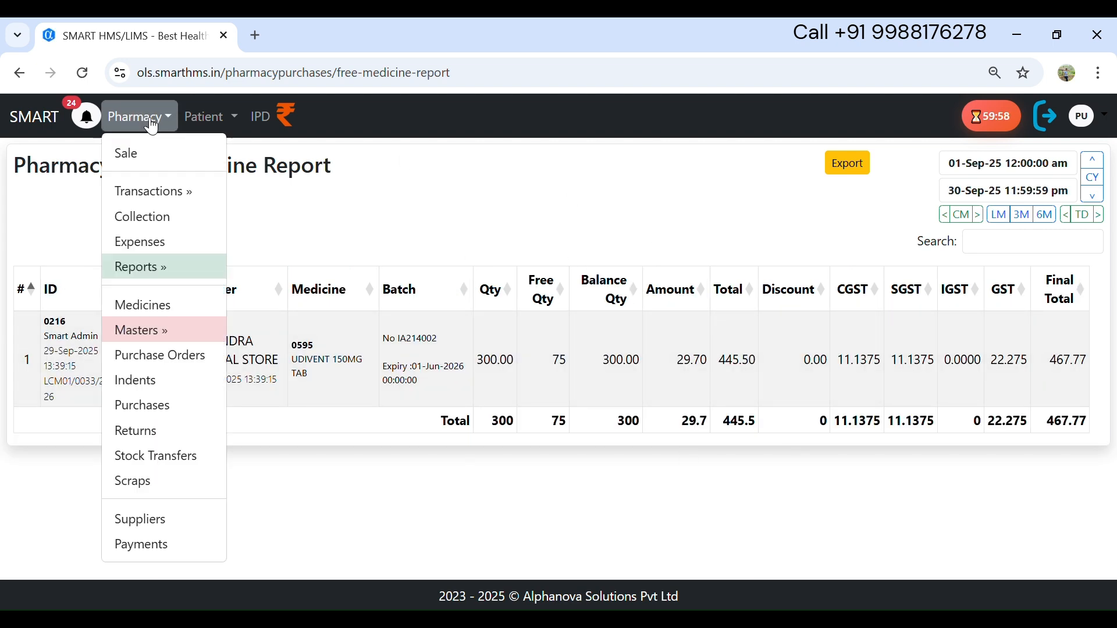
pyautogui.moveTo(155, 268)
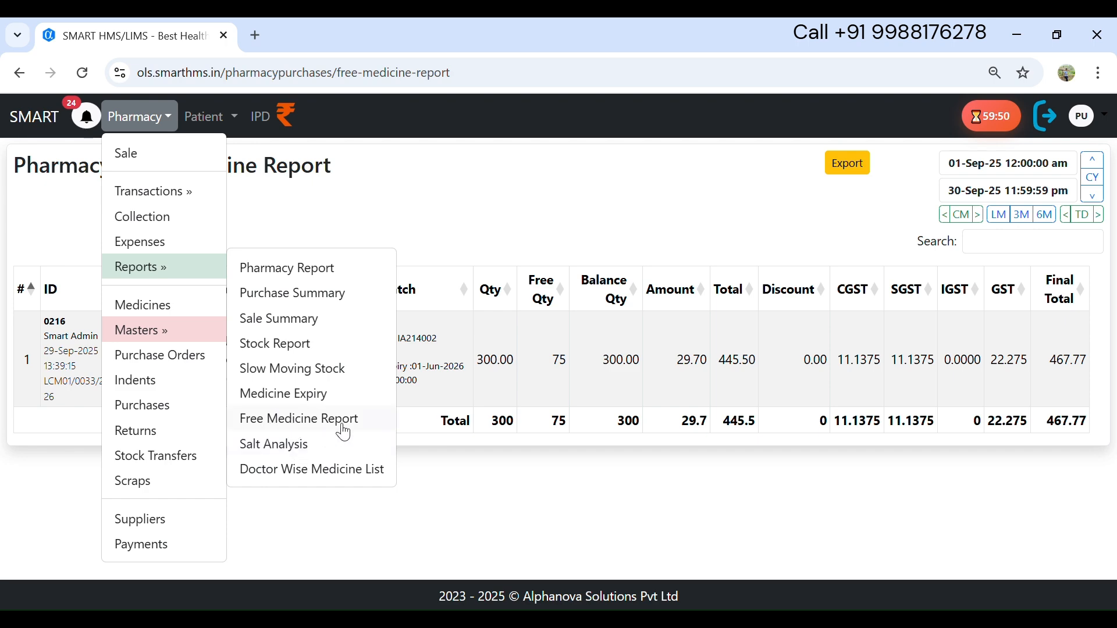
pyautogui.click(289, 448)
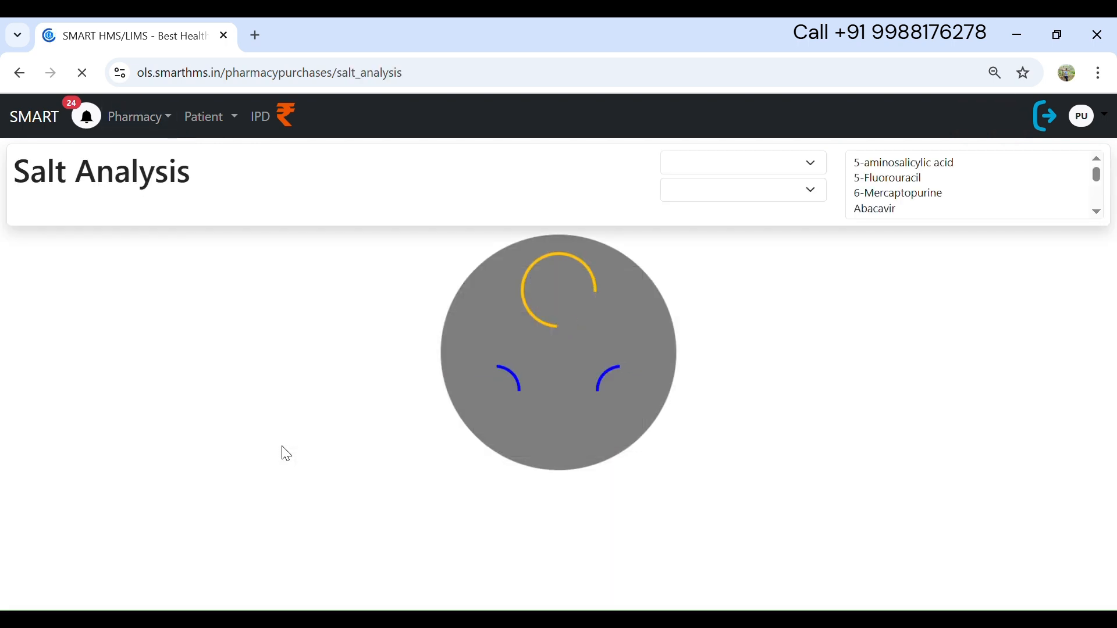
pyautogui.scroll(-1, 406, 389)
pyautogui.scroll(1, 406, 388)
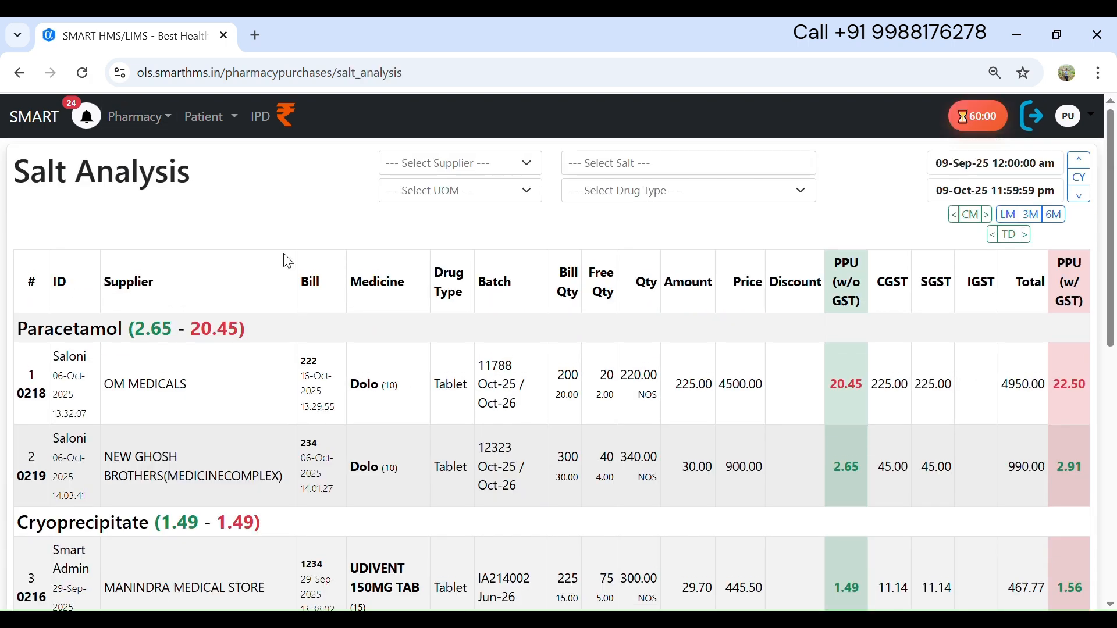
# View the Doctor Wise Medicine List report and the pharmacy's Medicines list
pyautogui.click(147, 120)
pyautogui.moveTo(188, 267)
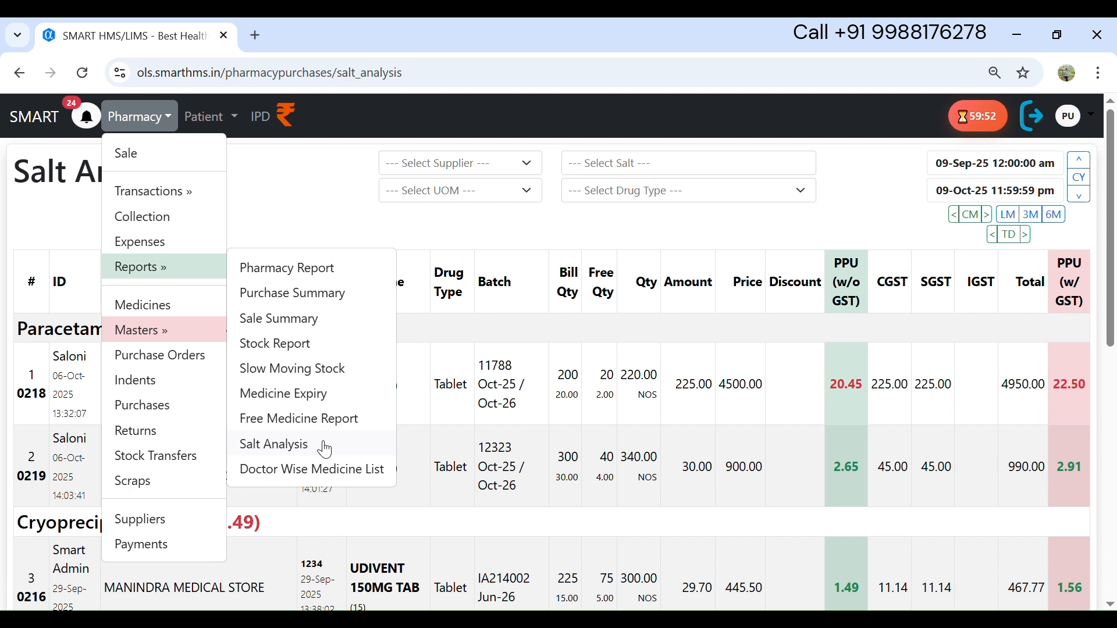
pyautogui.click(318, 468)
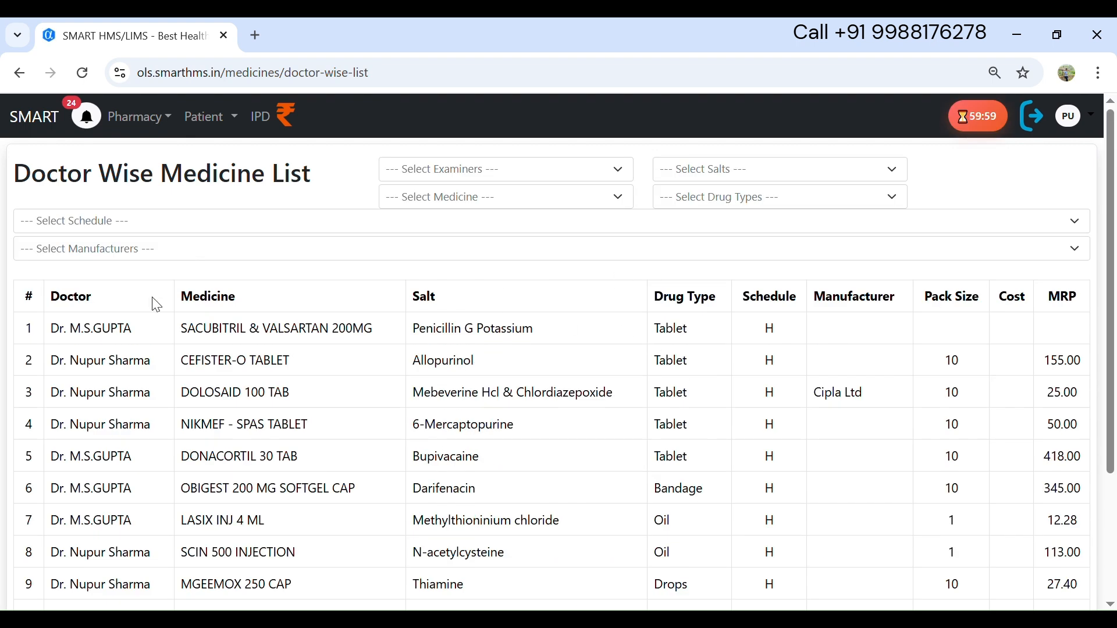
pyautogui.click(156, 116)
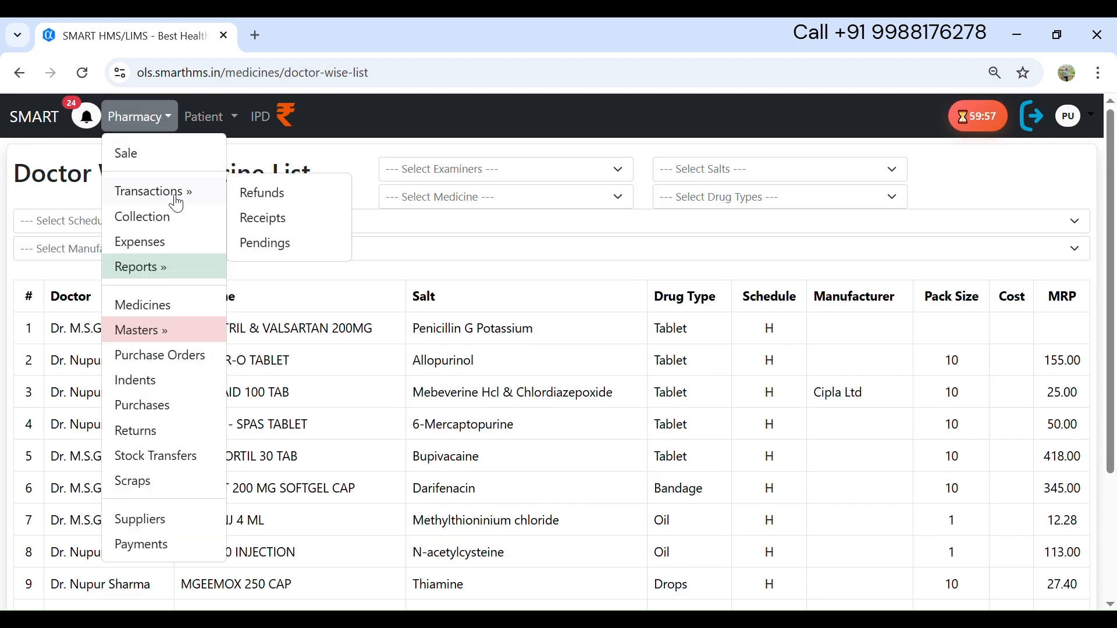
pyautogui.moveTo(226, 273)
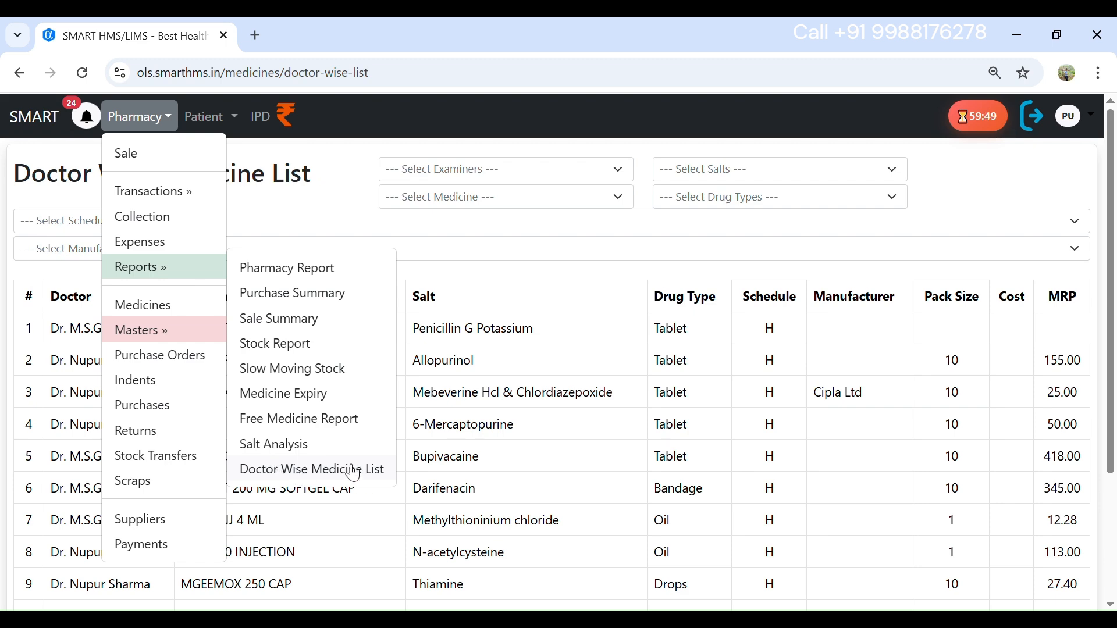
pyautogui.click(178, 308)
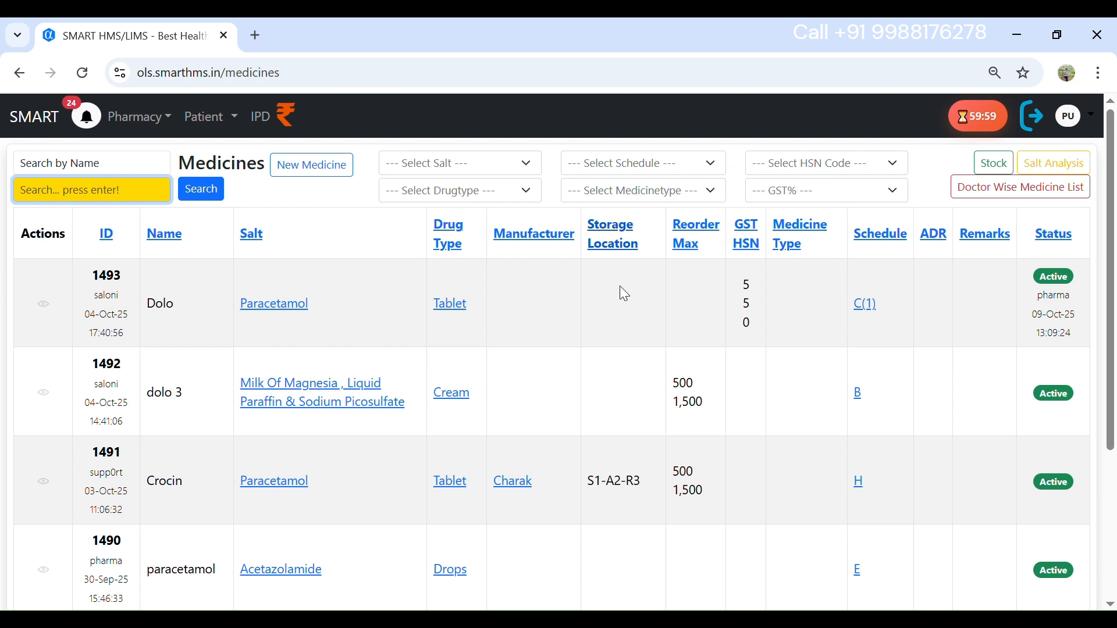
# View the Salts and Drug Types lists among the pharmacy masters
pyautogui.click(154, 126)
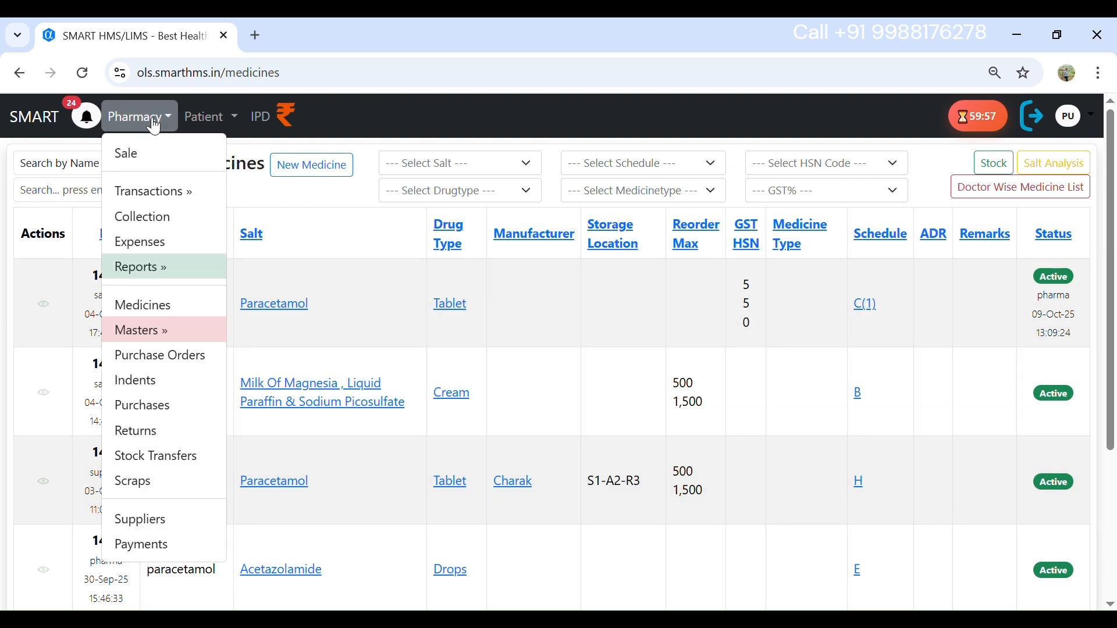
pyautogui.moveTo(181, 332)
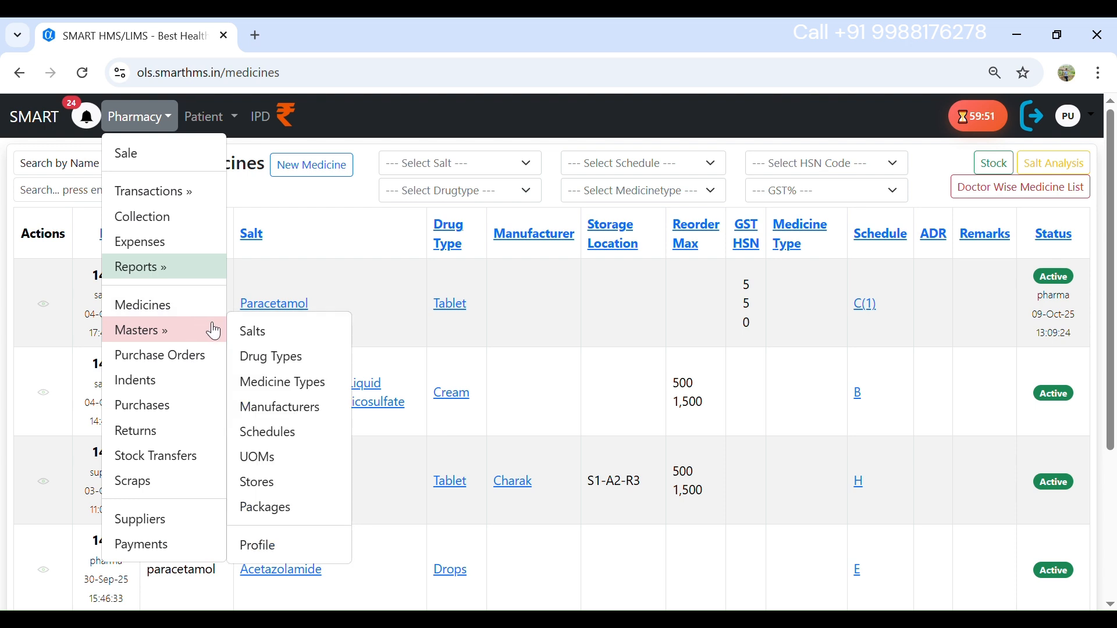
pyautogui.click(253, 330)
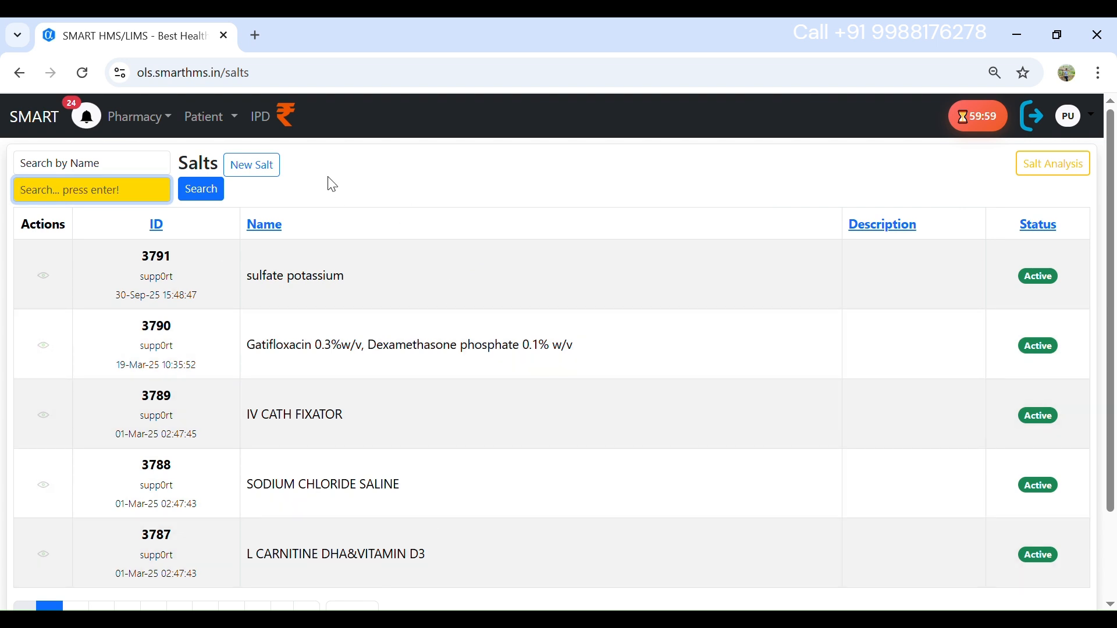
pyautogui.click(178, 119)
pyautogui.moveTo(213, 340)
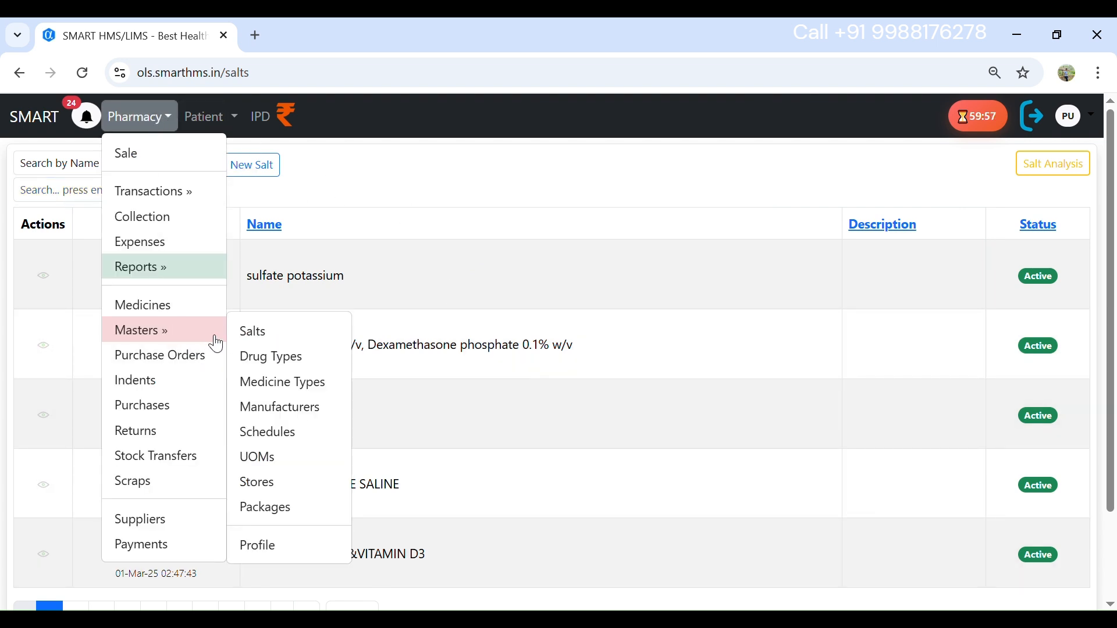
pyautogui.click(261, 361)
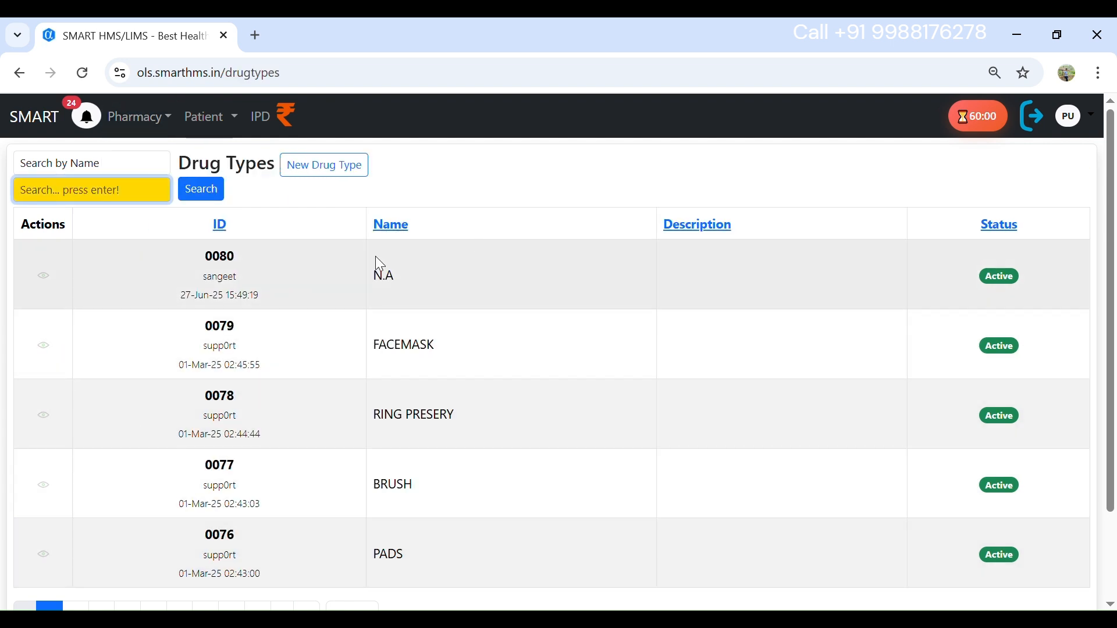
# View the Medicine Types list among the pharmacy masters
pyautogui.click(150, 118)
pyautogui.click(209, 338)
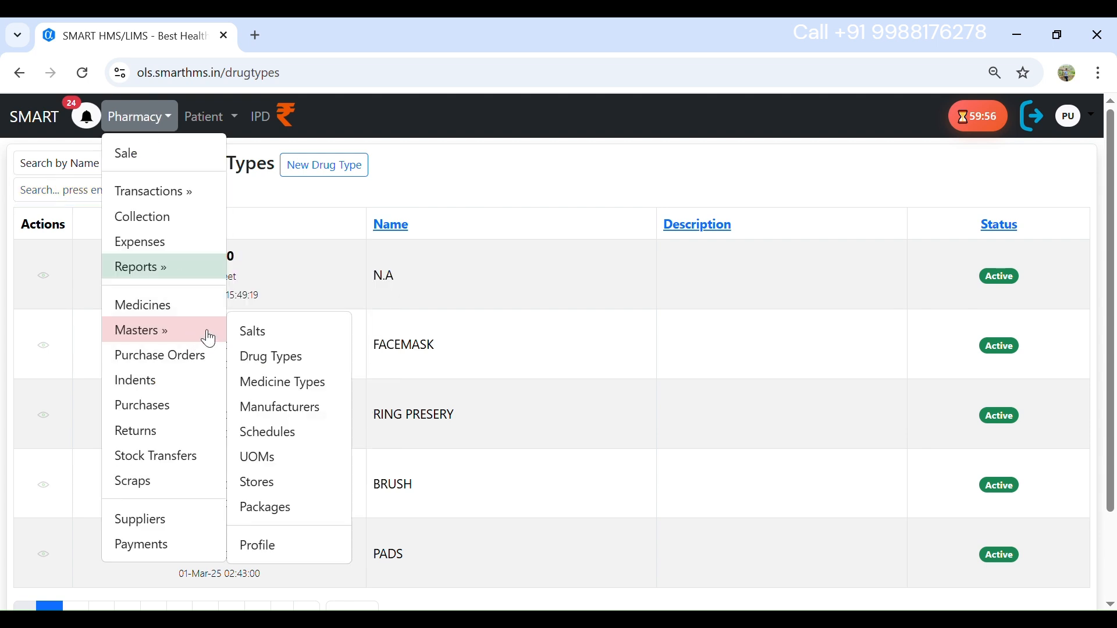
pyautogui.click(292, 385)
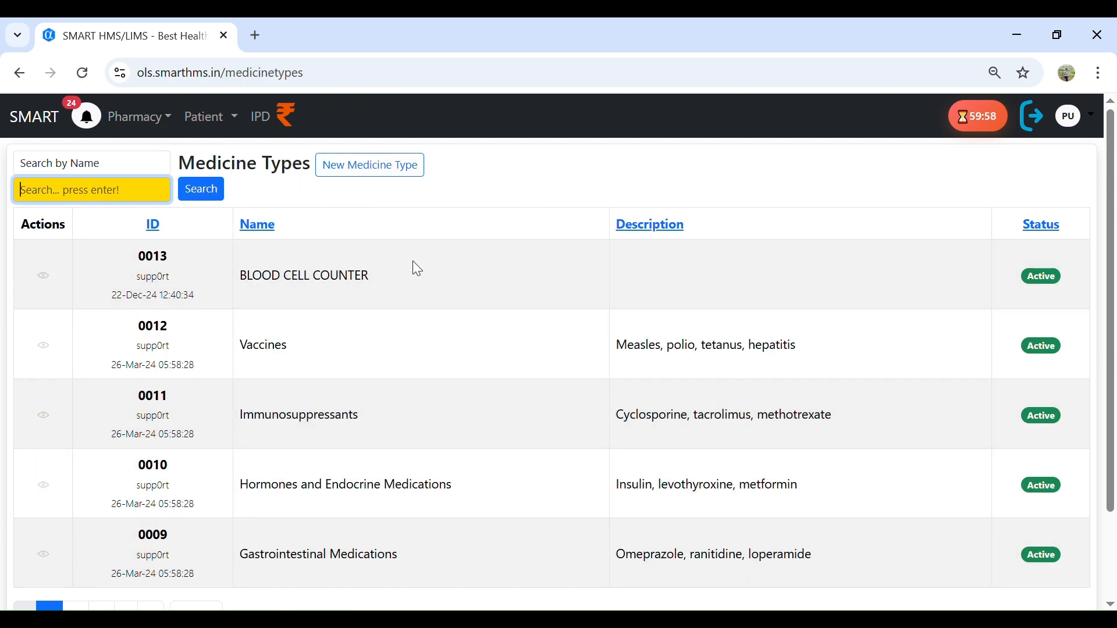
# View the Schedules and Stores lists among the pharmacy masters
pyautogui.click(152, 117)
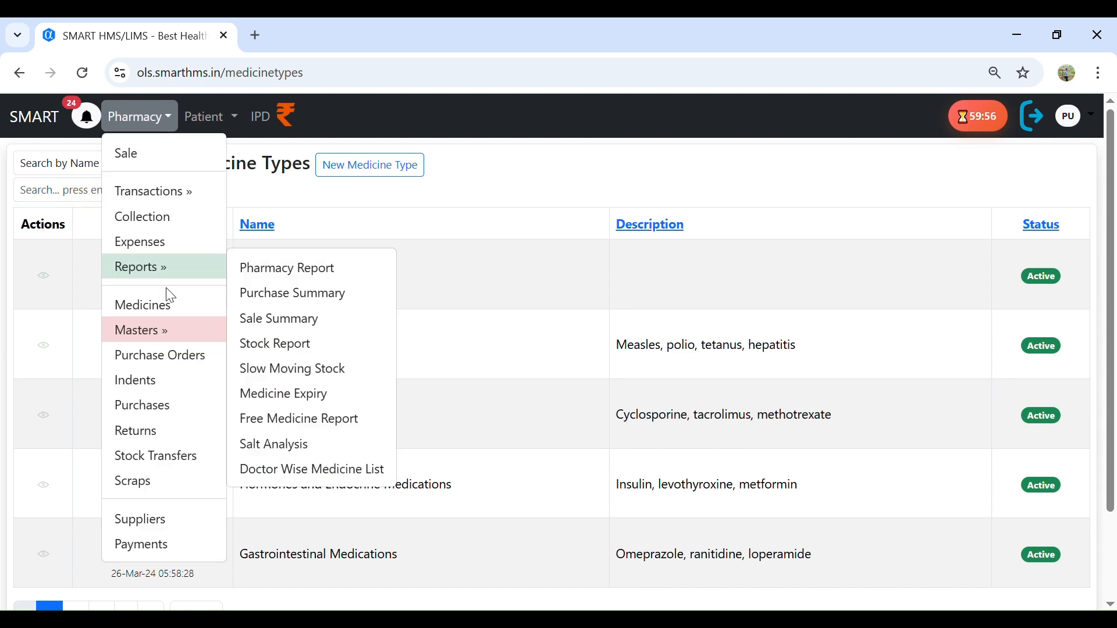
pyautogui.moveTo(204, 332)
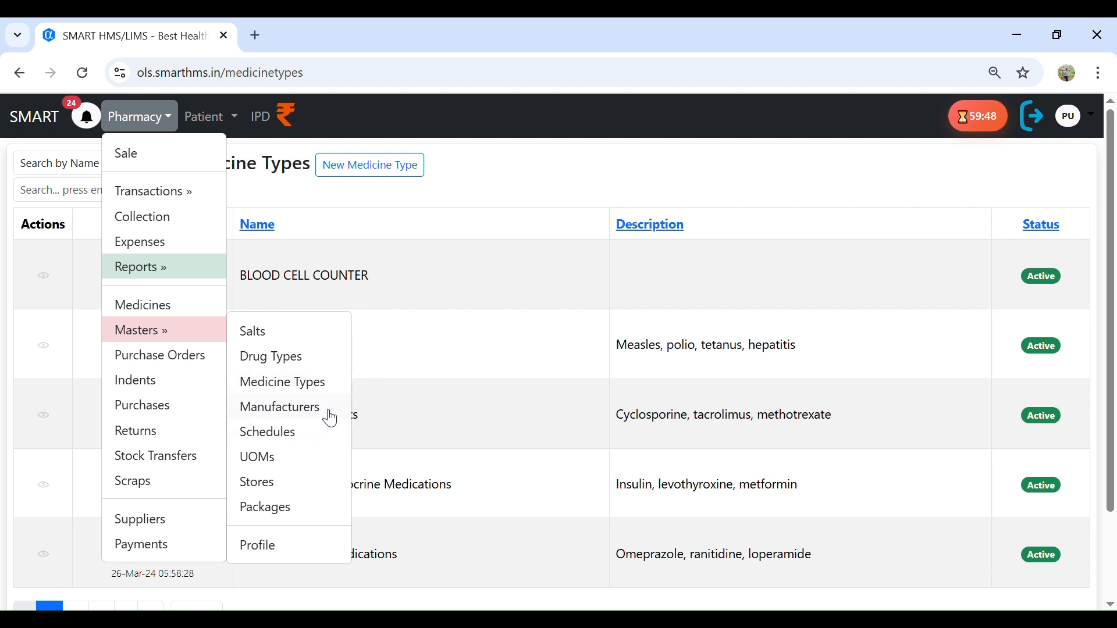
pyautogui.click(277, 437)
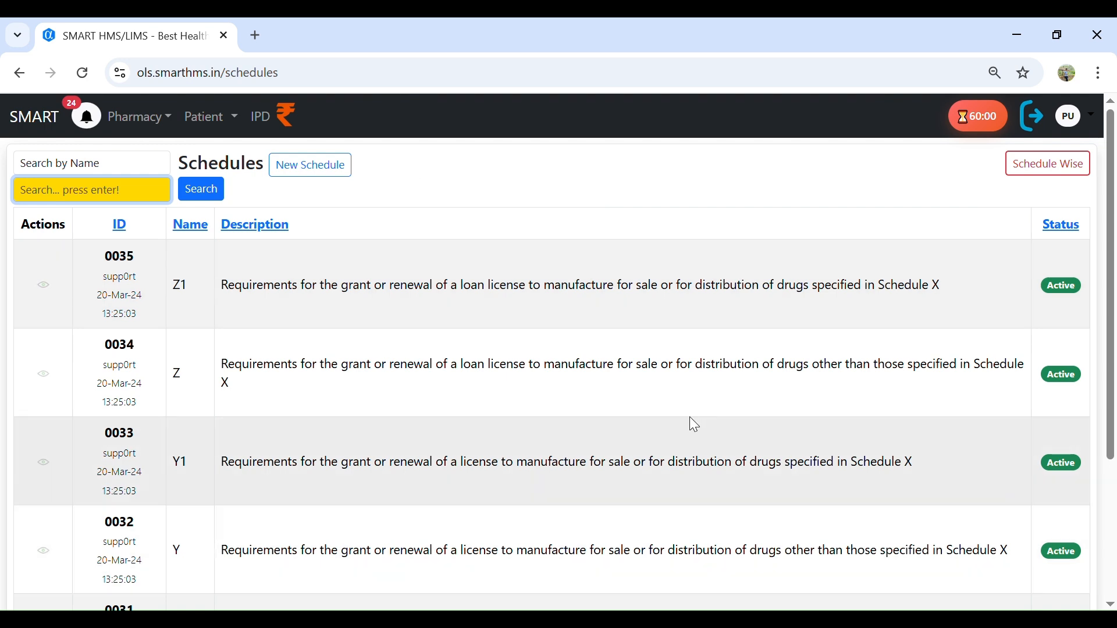
pyautogui.click(140, 117)
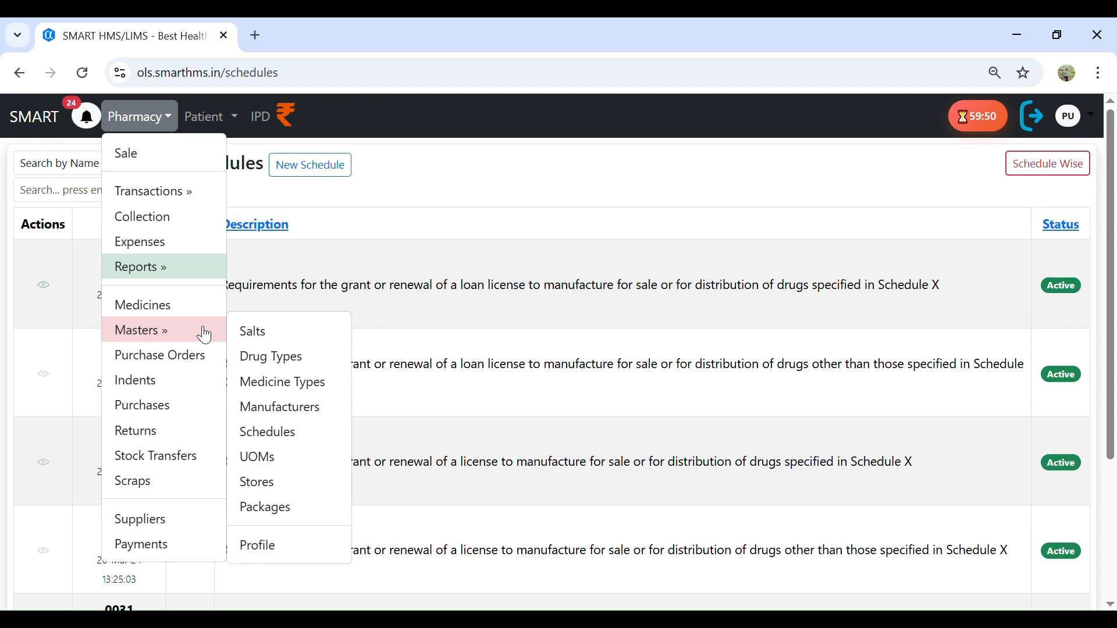
pyautogui.click(283, 487)
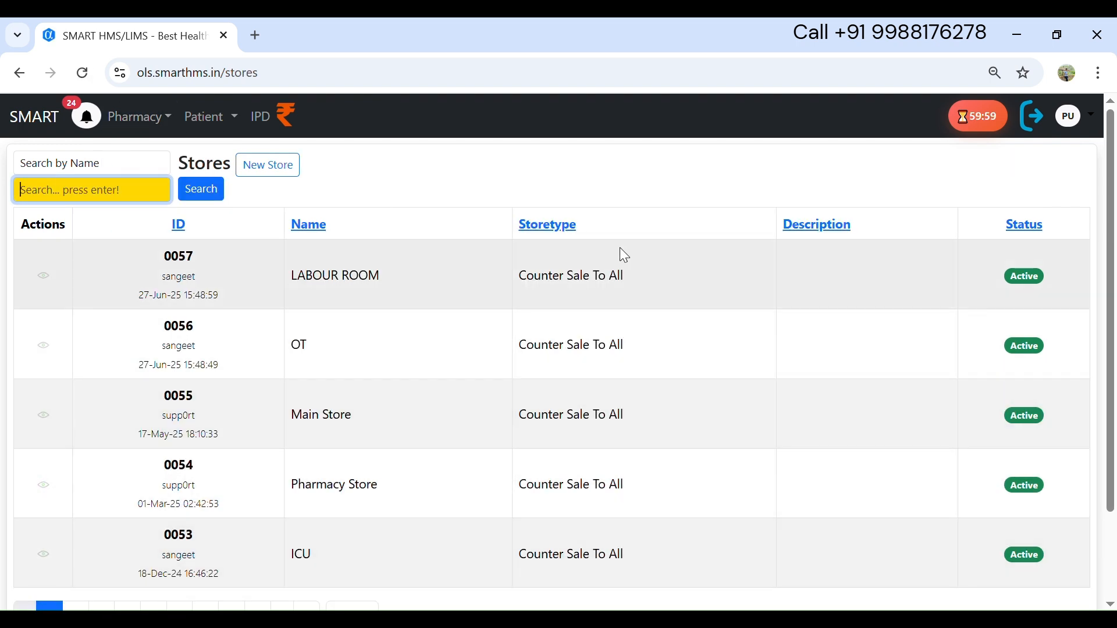
# View the Pharmacy Indents list and the Pharmacy Purchases list
pyautogui.click(152, 121)
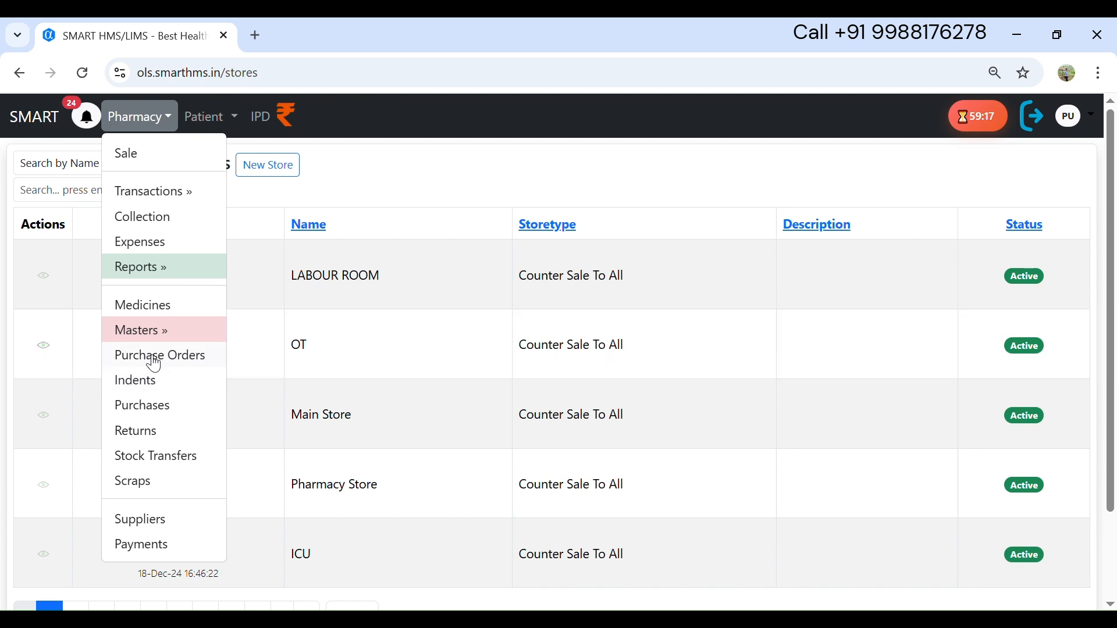
pyautogui.click(167, 387)
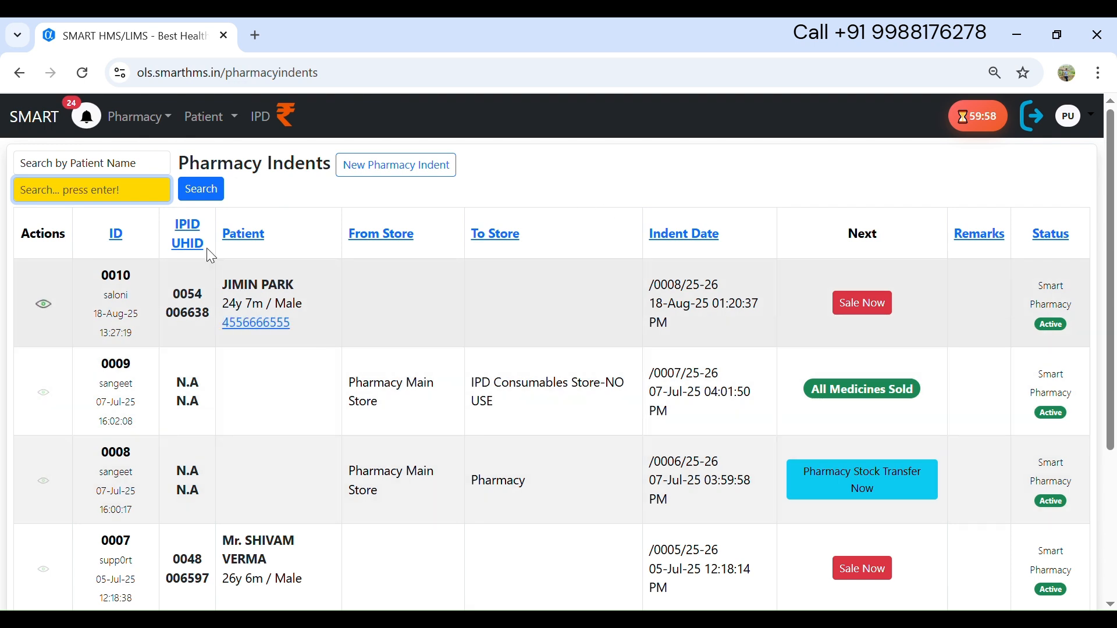
pyautogui.click(147, 125)
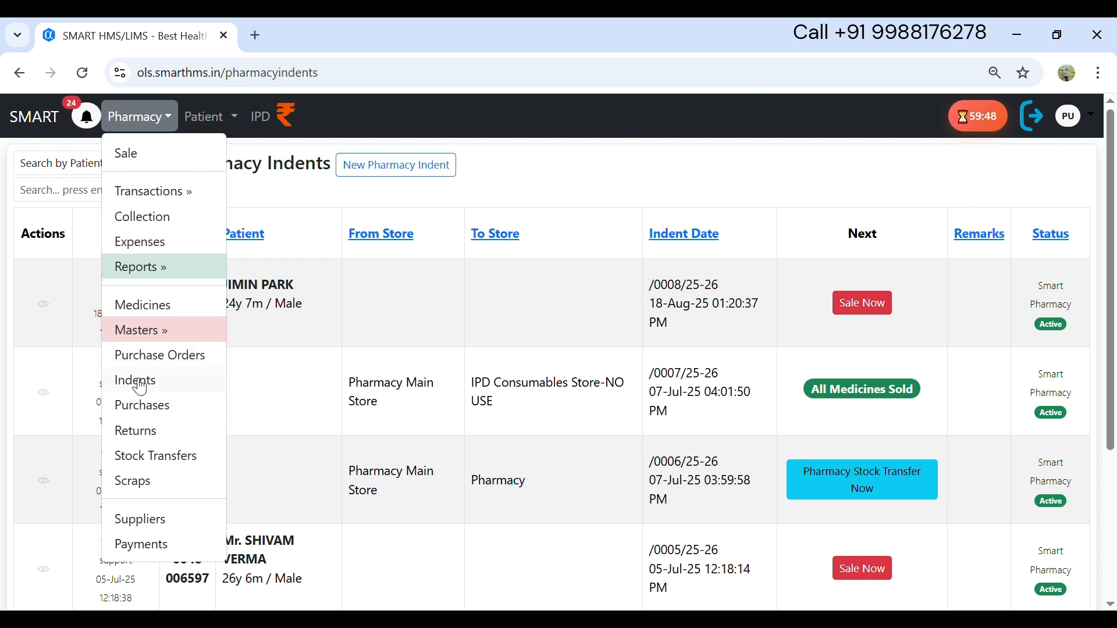
pyautogui.click(160, 404)
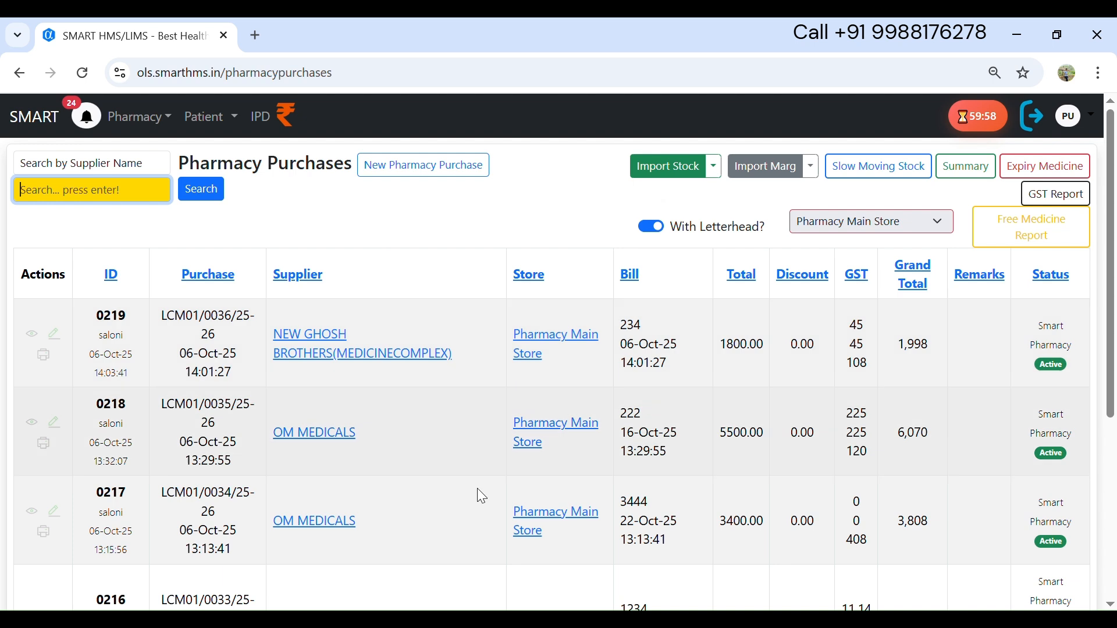
# View the pharmacy Returns list and the Pharmacy Stock Transfer list
pyautogui.click(162, 118)
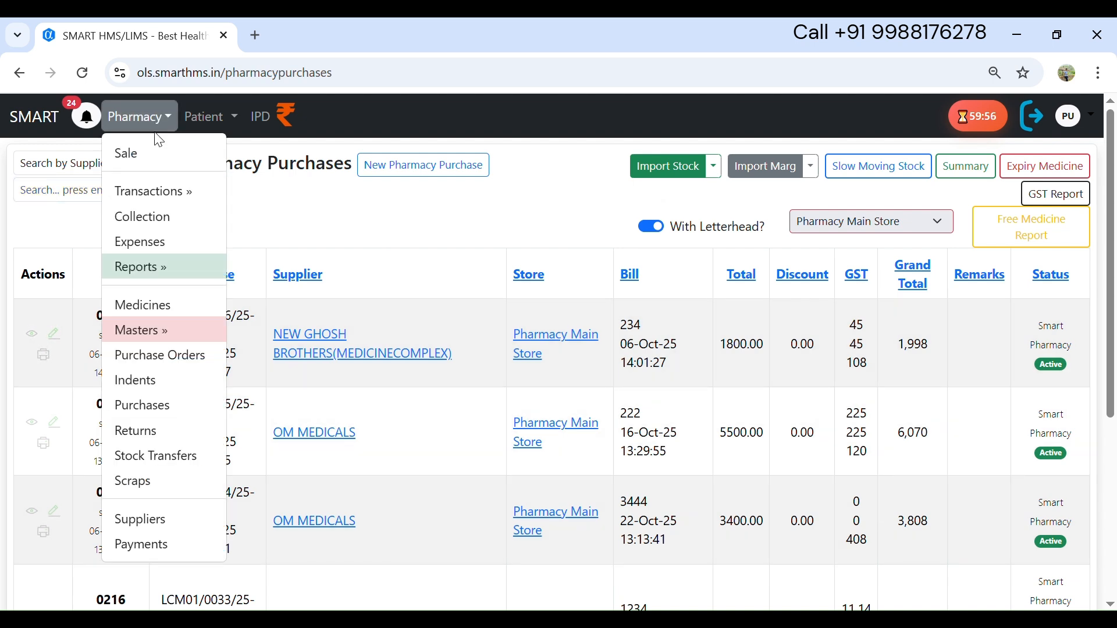
pyautogui.click(169, 434)
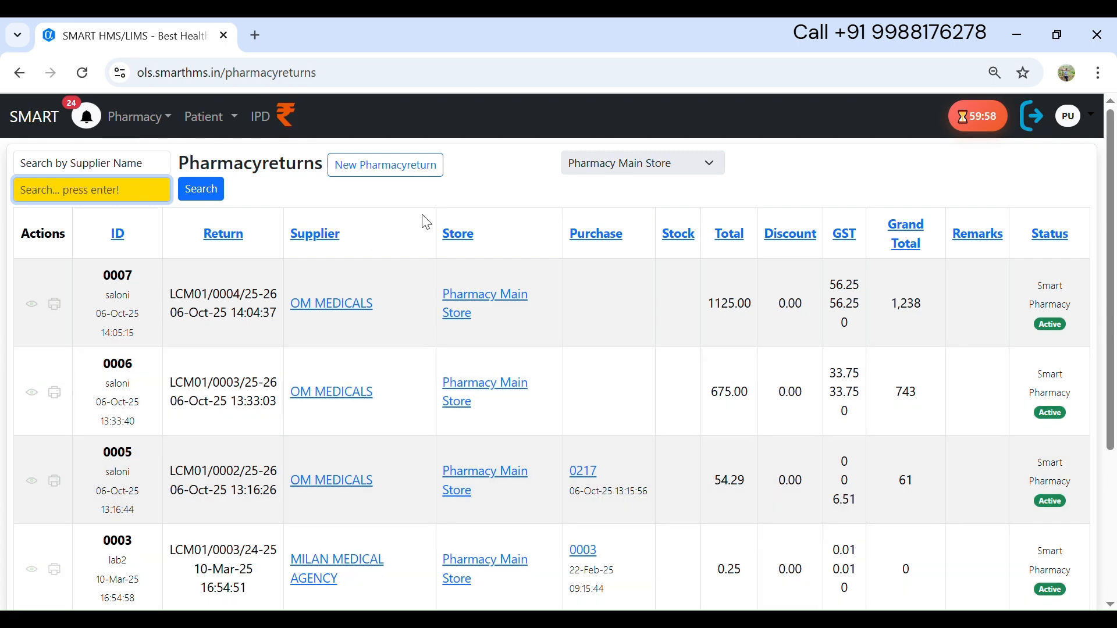
pyautogui.click(141, 119)
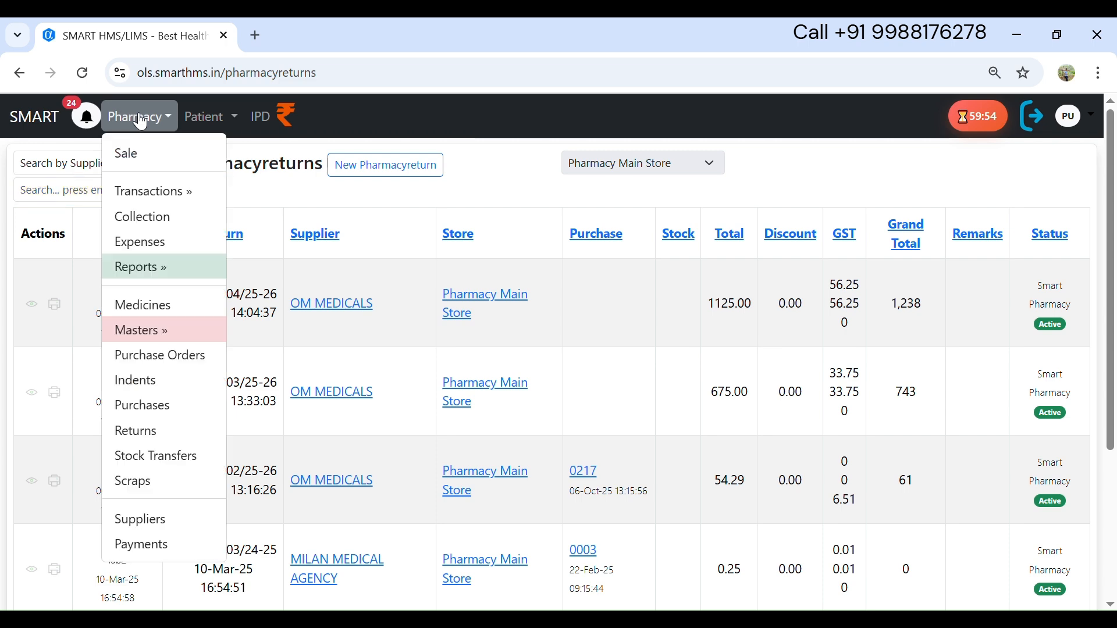
pyautogui.click(145, 455)
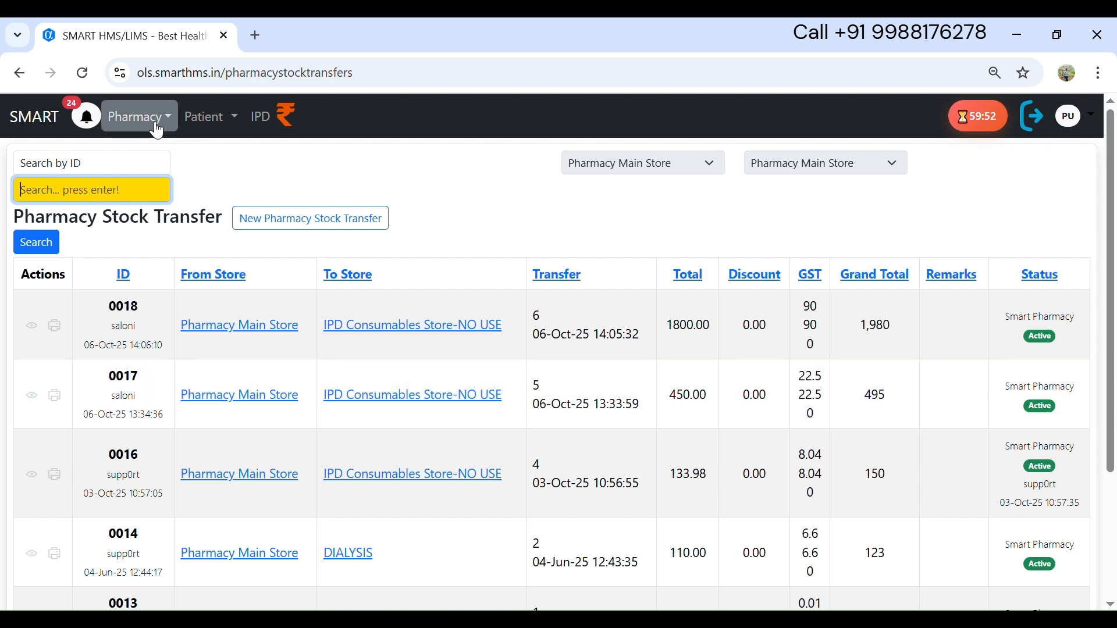
# View the pharmacy Scraps list and the pharmacy Suppliers list
pyautogui.click(156, 125)
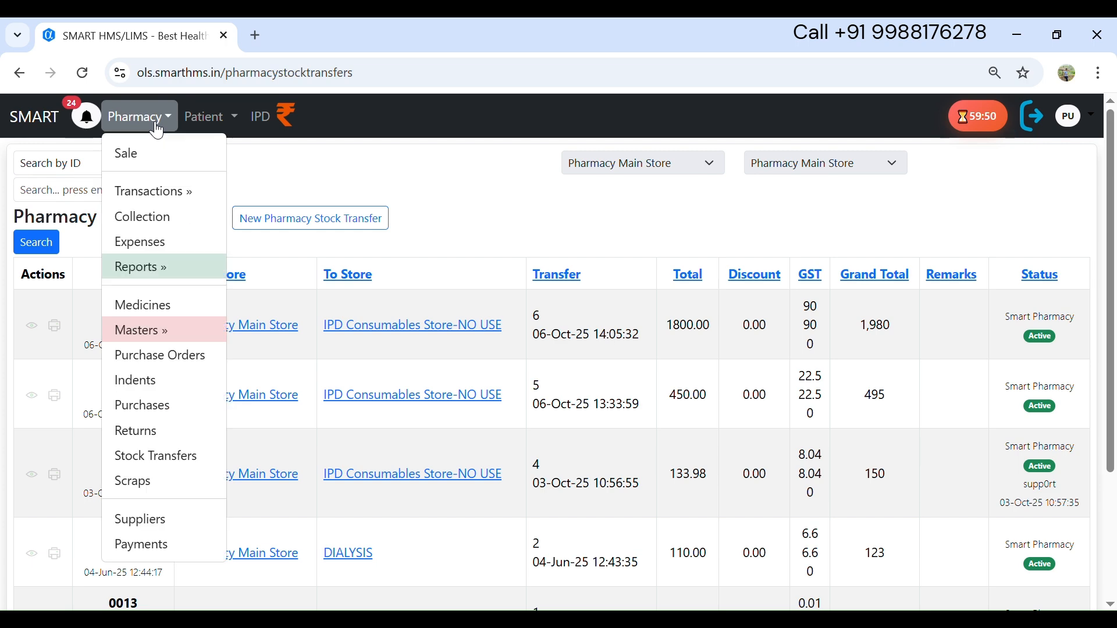
pyautogui.click(161, 486)
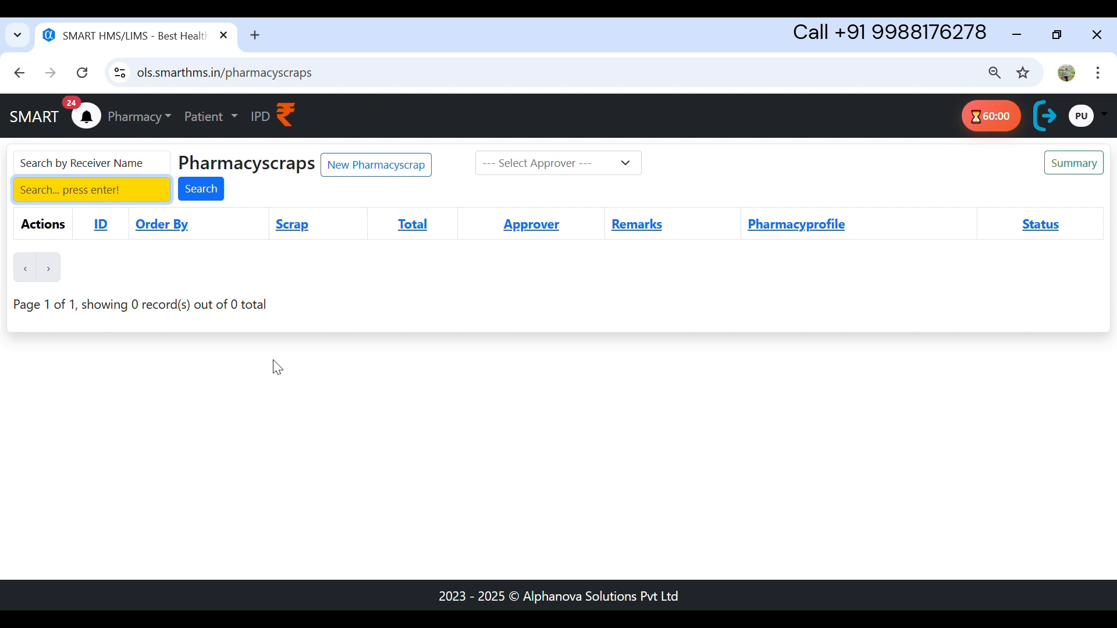
pyautogui.click(149, 129)
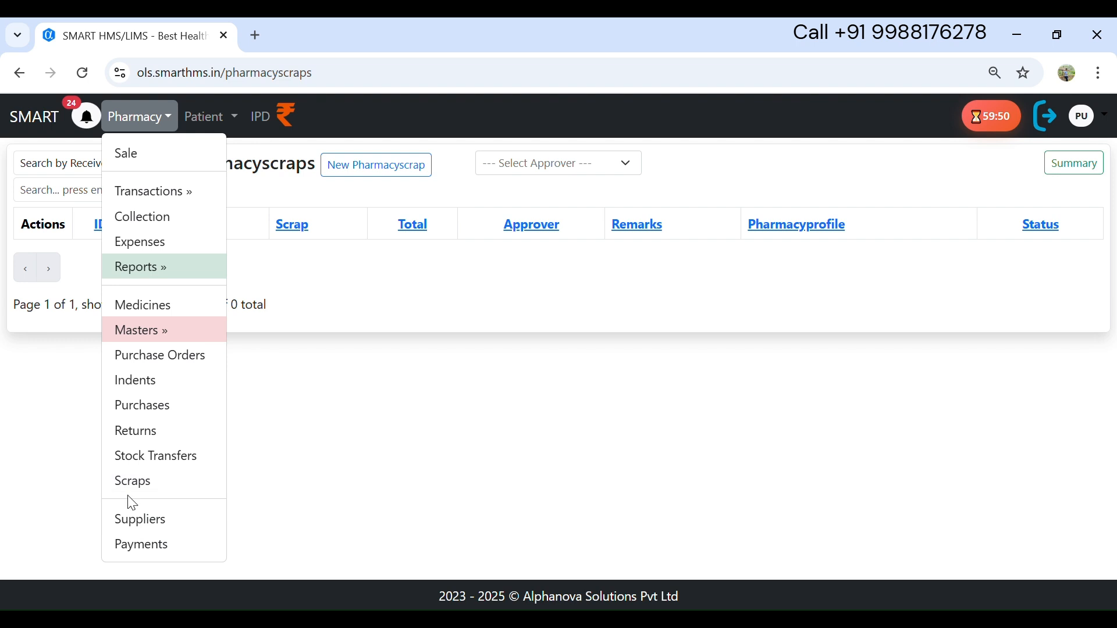
pyautogui.click(150, 527)
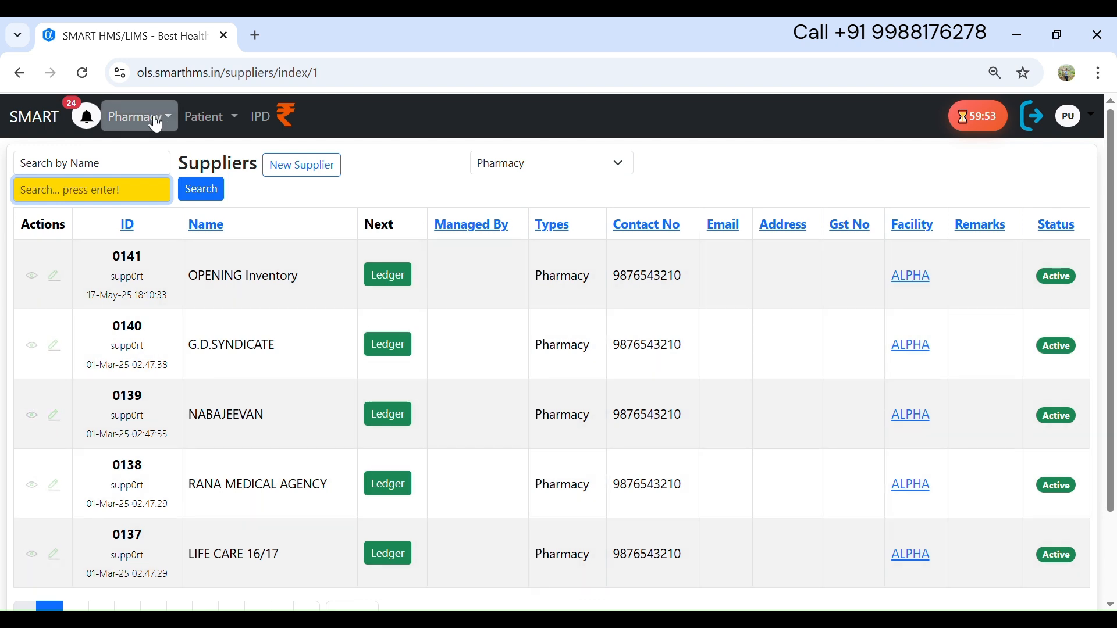
# View the Pharmacy Payments list and return to the system's home dashboard
pyautogui.click(156, 123)
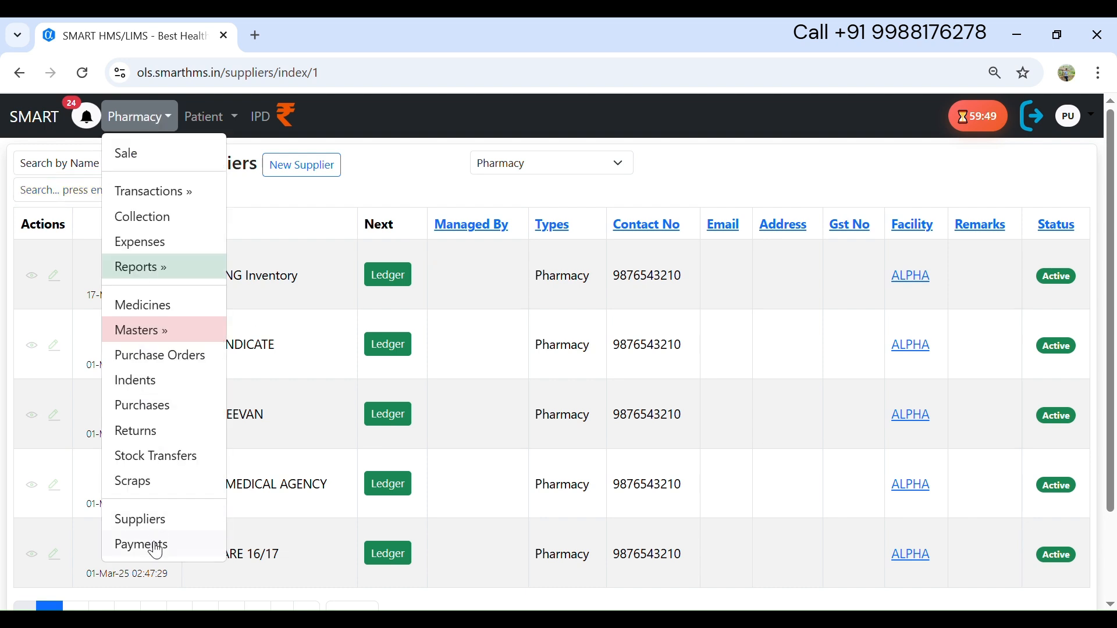
pyautogui.click(155, 549)
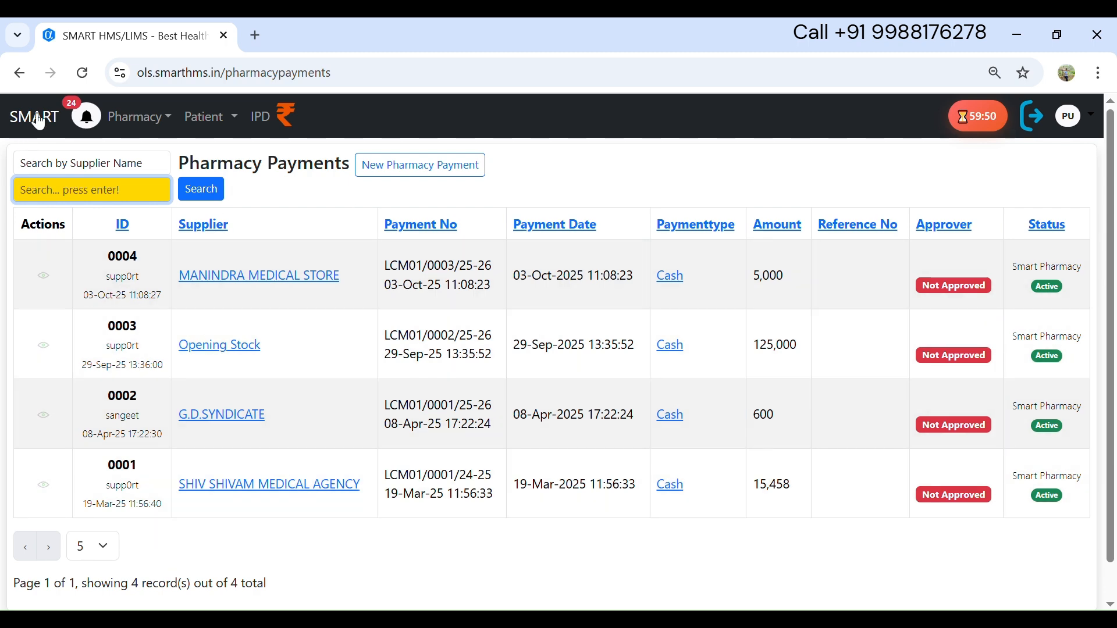
pyautogui.click(39, 121)
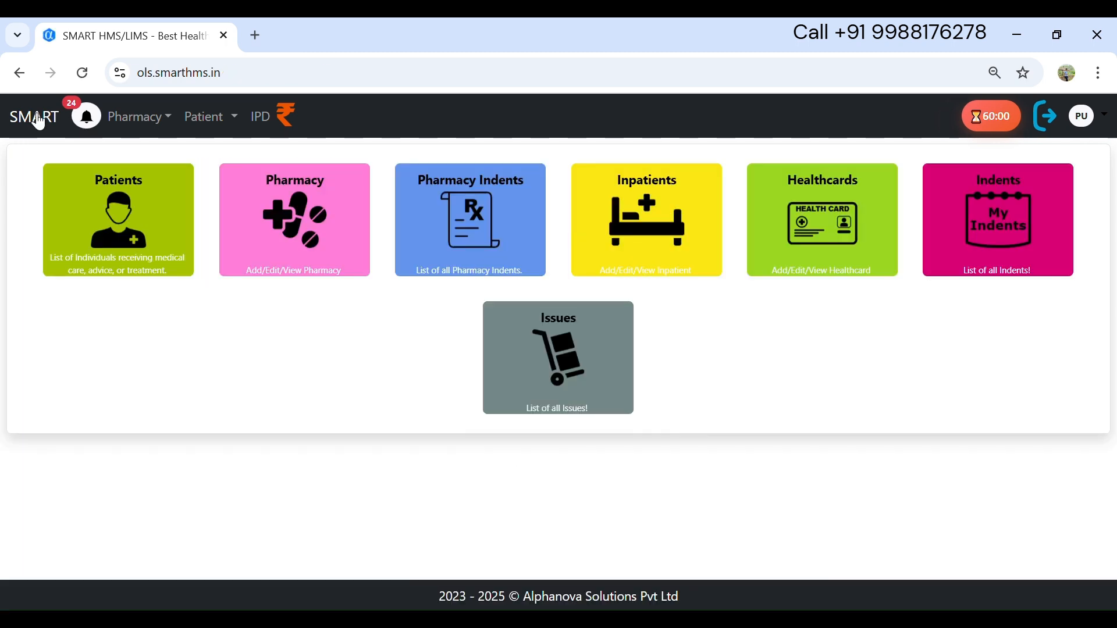